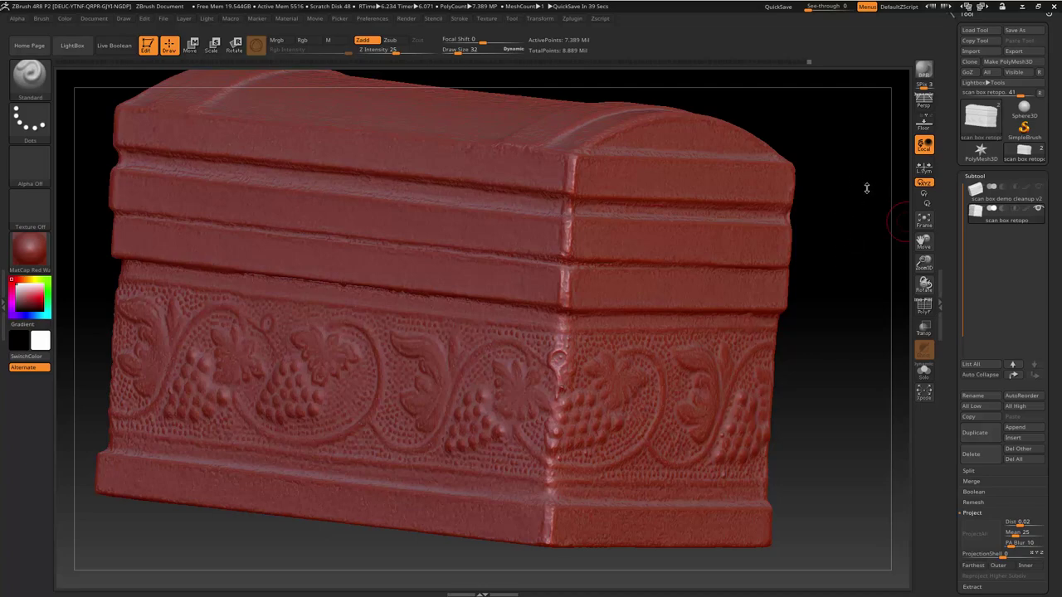
Export the high-resolution box mesh in OBJ format to the Demo folder as scan box retopo ZB Hires.
mouse_move(872, 206)
mouse_down()
mouse_move(861, 230)
mouse_move(857, 219)
mouse_move(871, 217)
mouse_up()
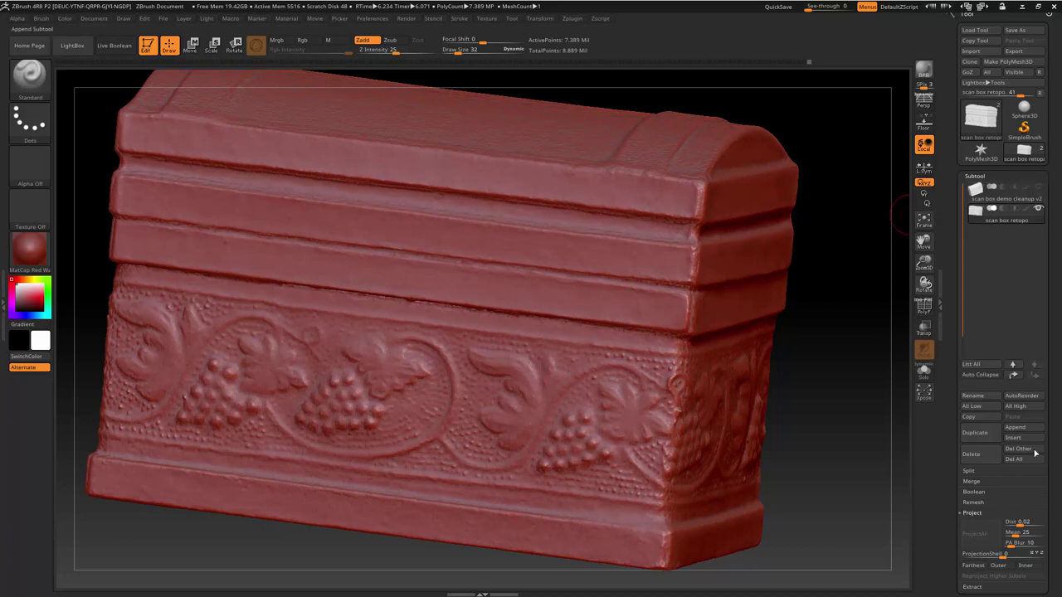
scroll(1022, 474, up, 2)
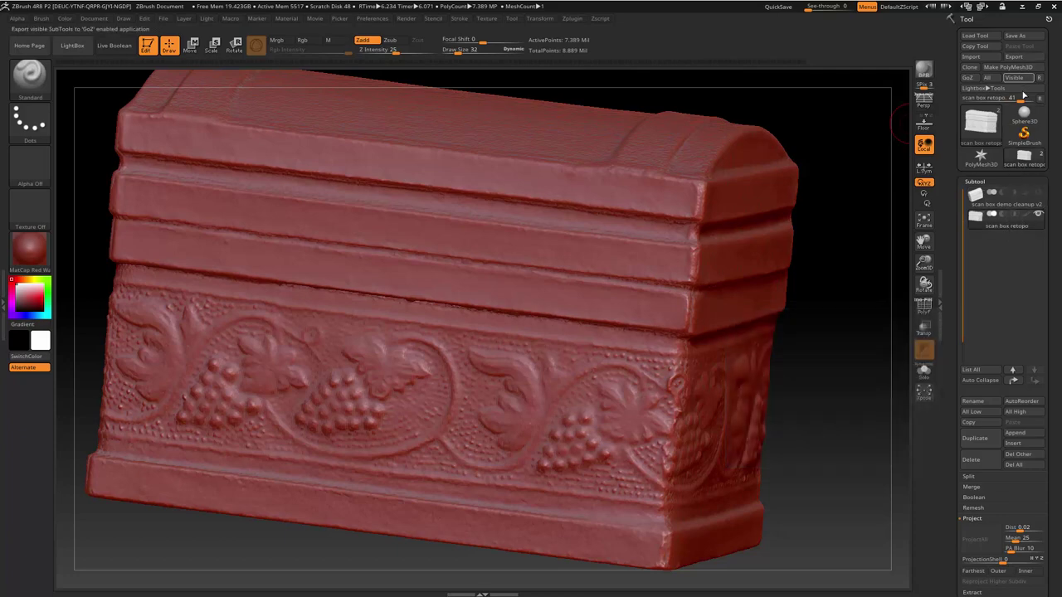
click(1019, 58)
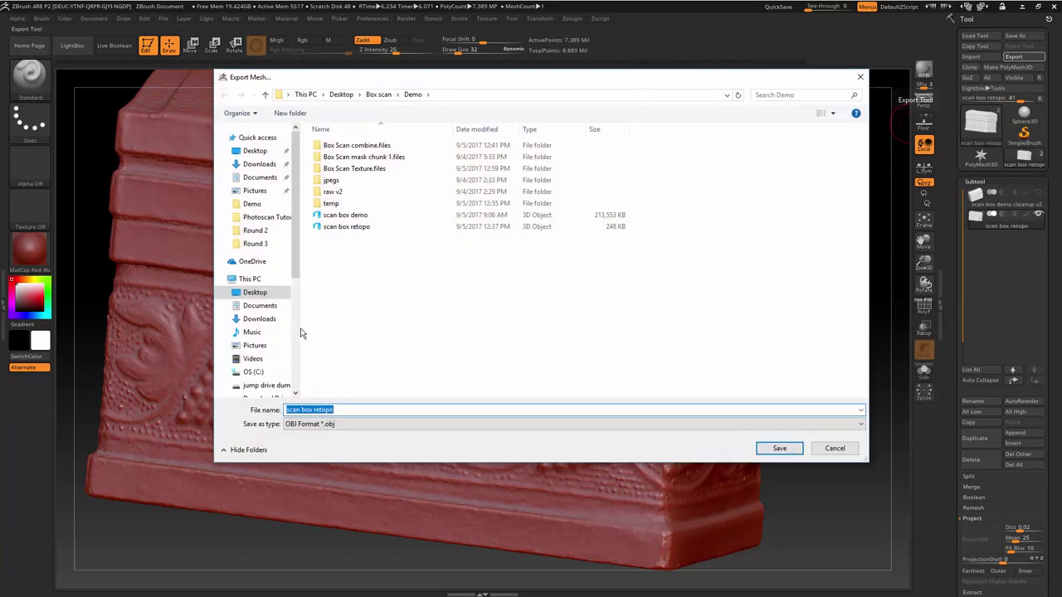
click(355, 411)
text(ZB)
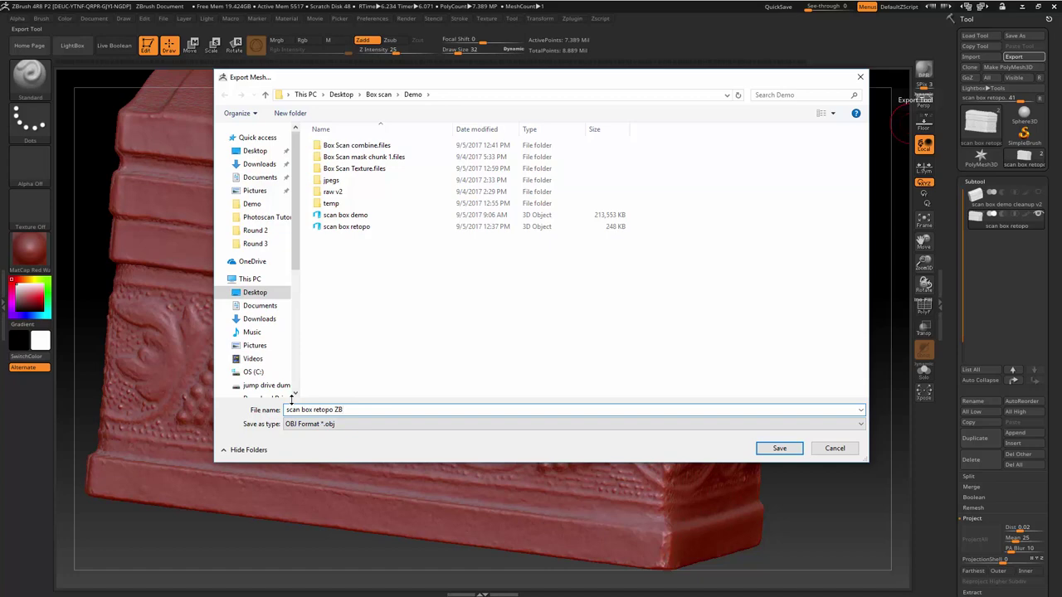
text( Hires)
click(784, 449)
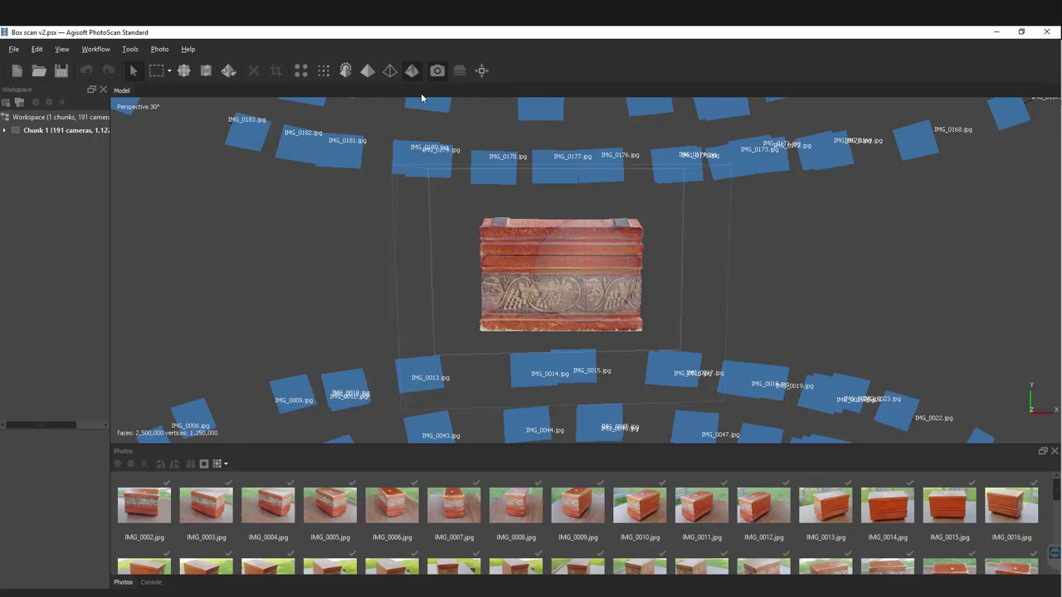
Switch to Agisoft PhotoScan, hide the cameras, and import the scan box retopo ZB Hires mesh from the Round 2 folder.
click(437, 73)
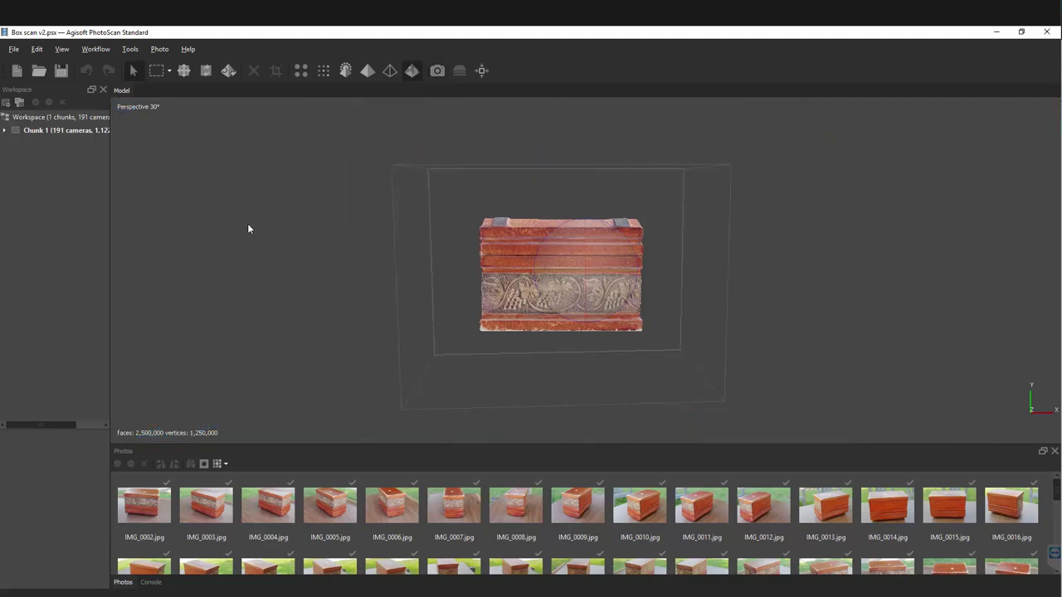
click(130, 49)
mouse_move(154, 117)
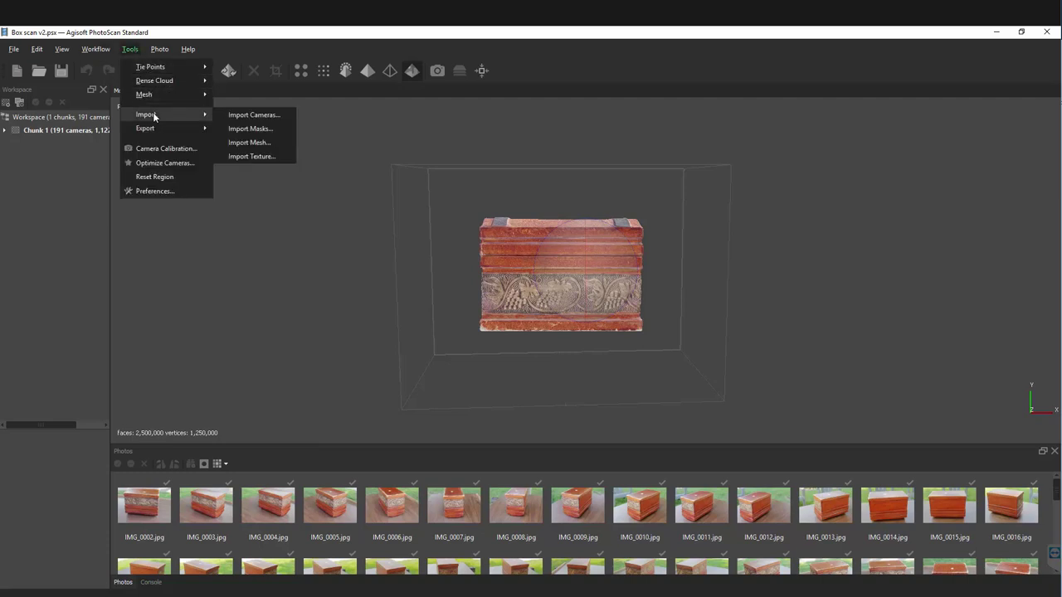
click(257, 143)
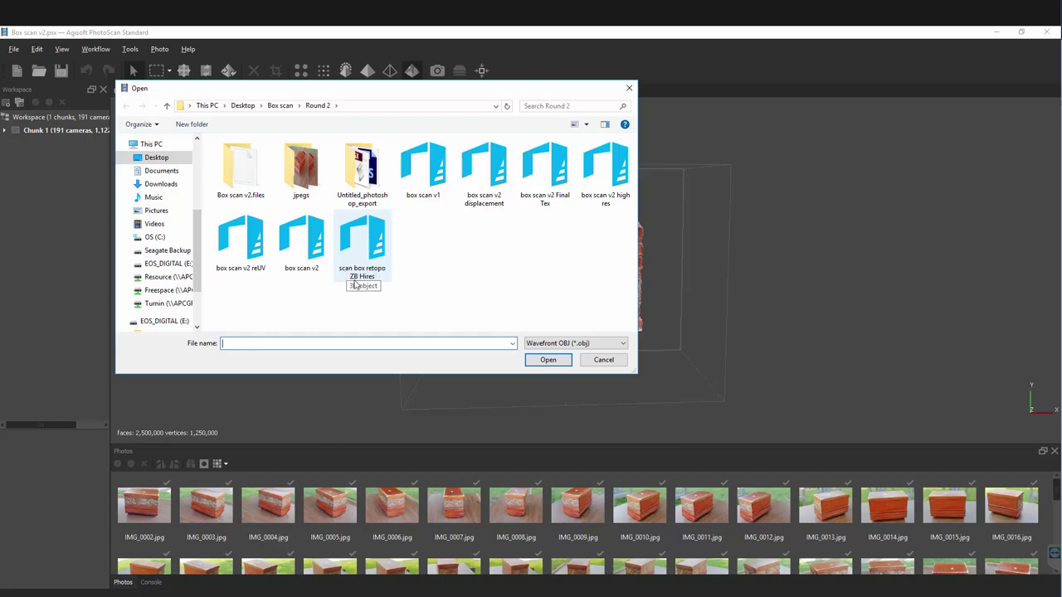
click(366, 267)
click(548, 359)
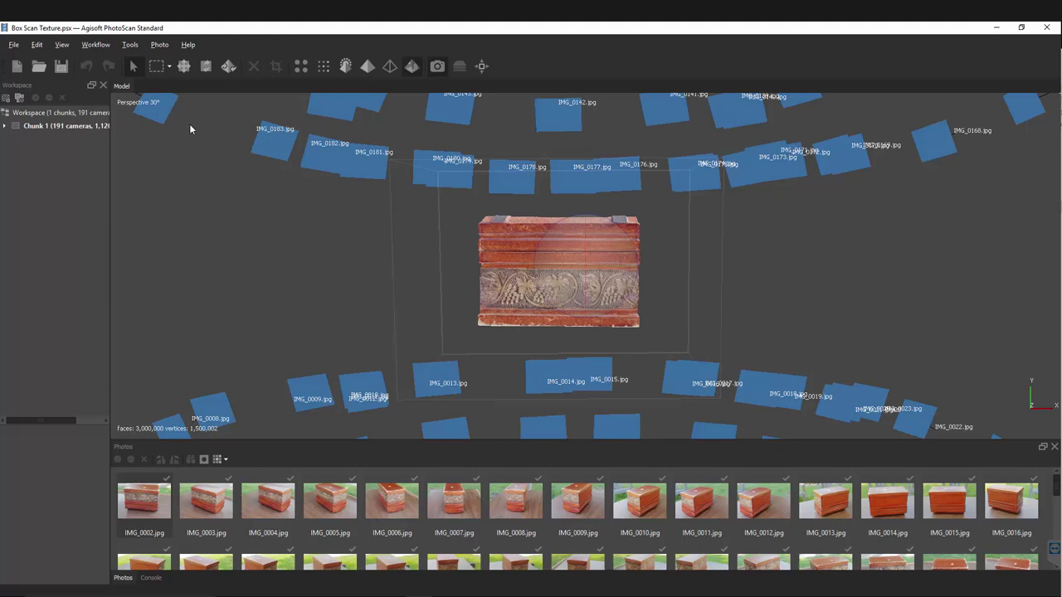
Import the scan box retopo ZB Hires mesh from the Demo folder into the Box Scan Texture project.
click(130, 45)
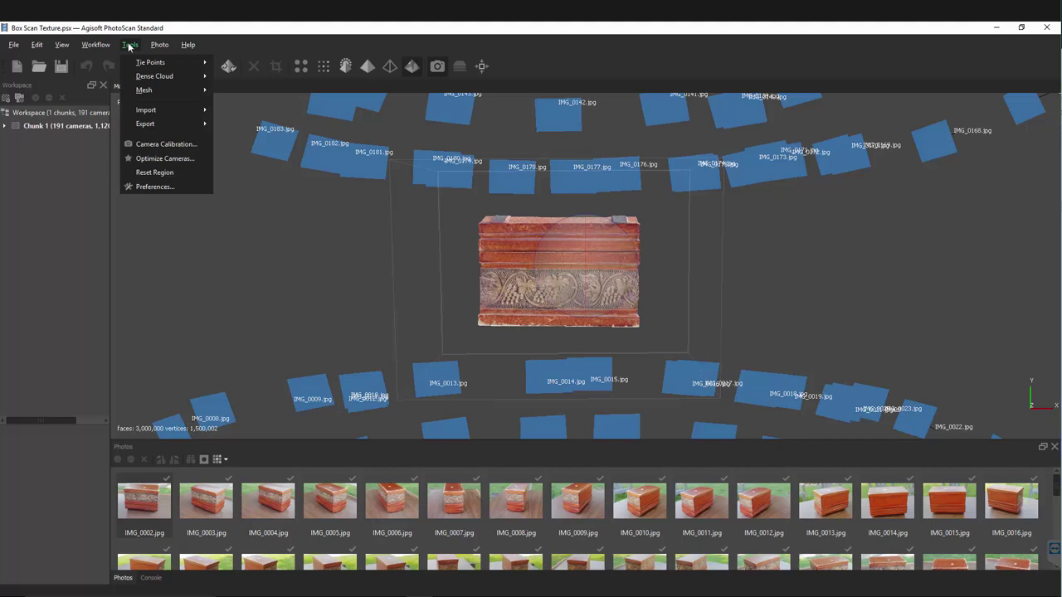
mouse_move(144, 111)
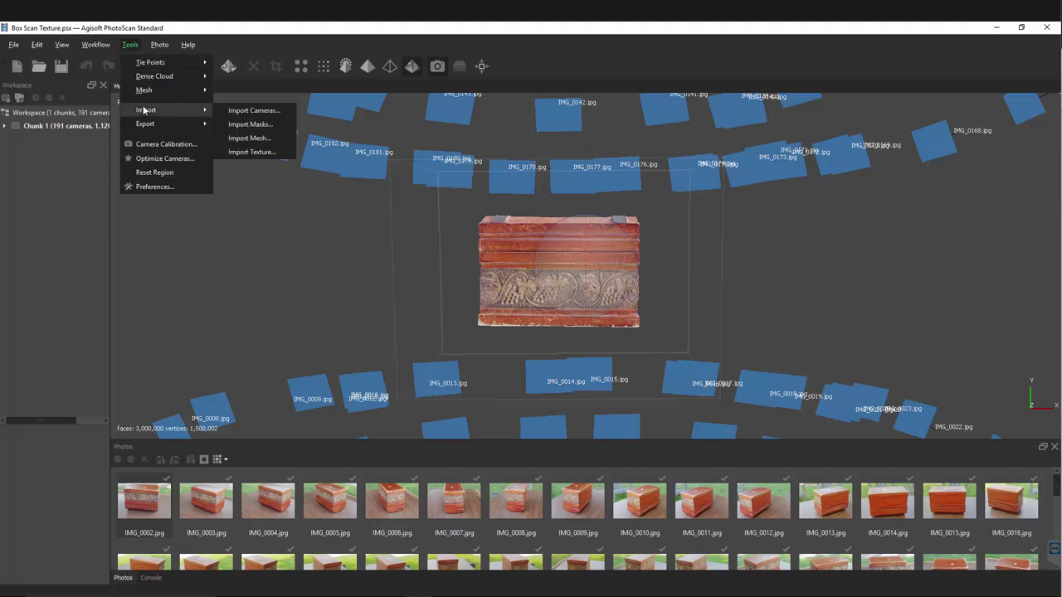
click(254, 140)
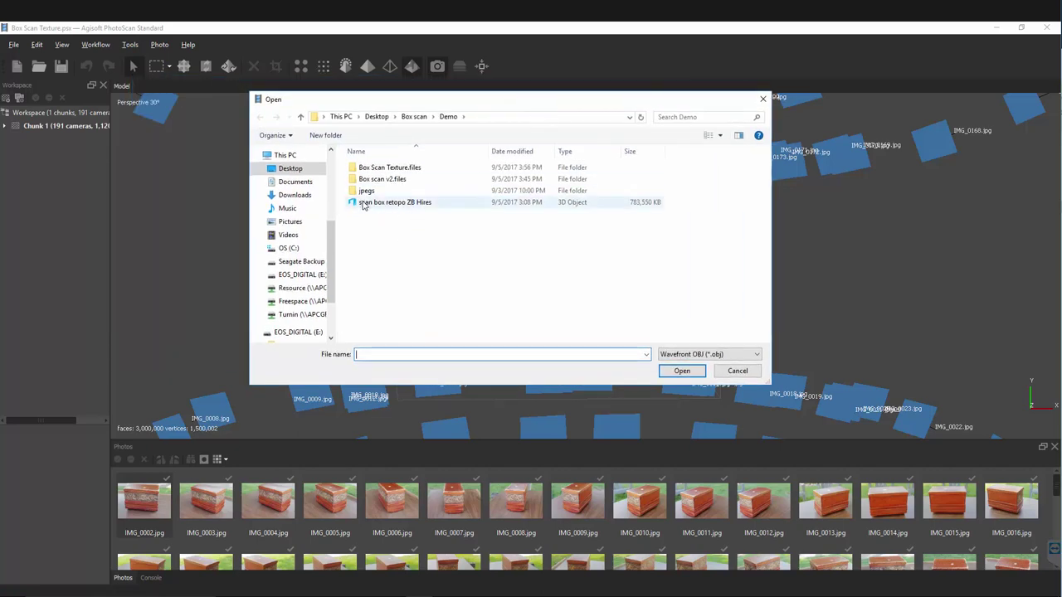
double_click(415, 203)
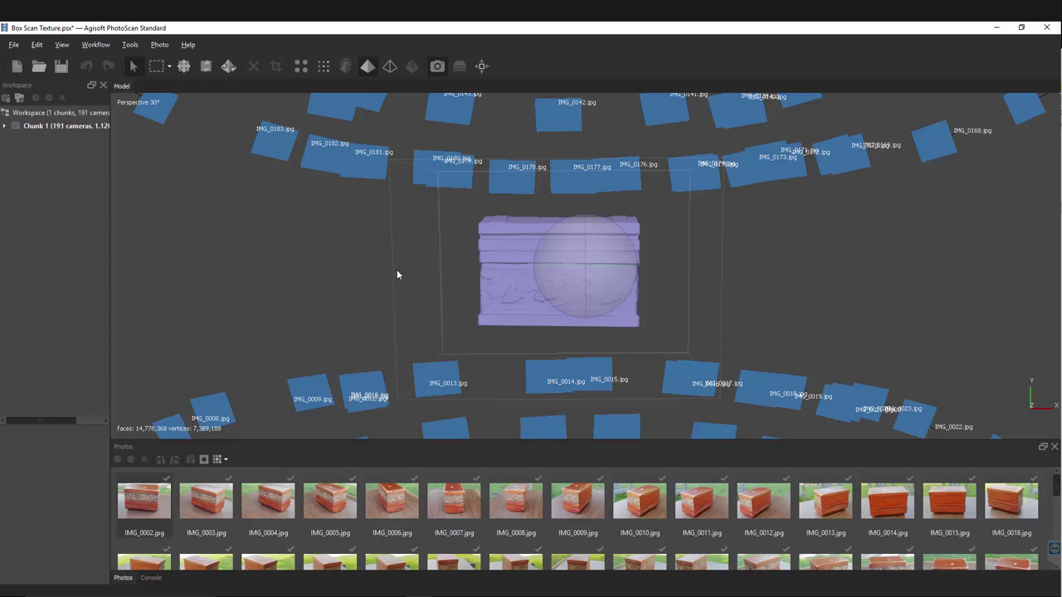
Build a 4096 texture for the imported mesh with Keep uv mapping, Average blending and hole filling enabled.
click(95, 46)
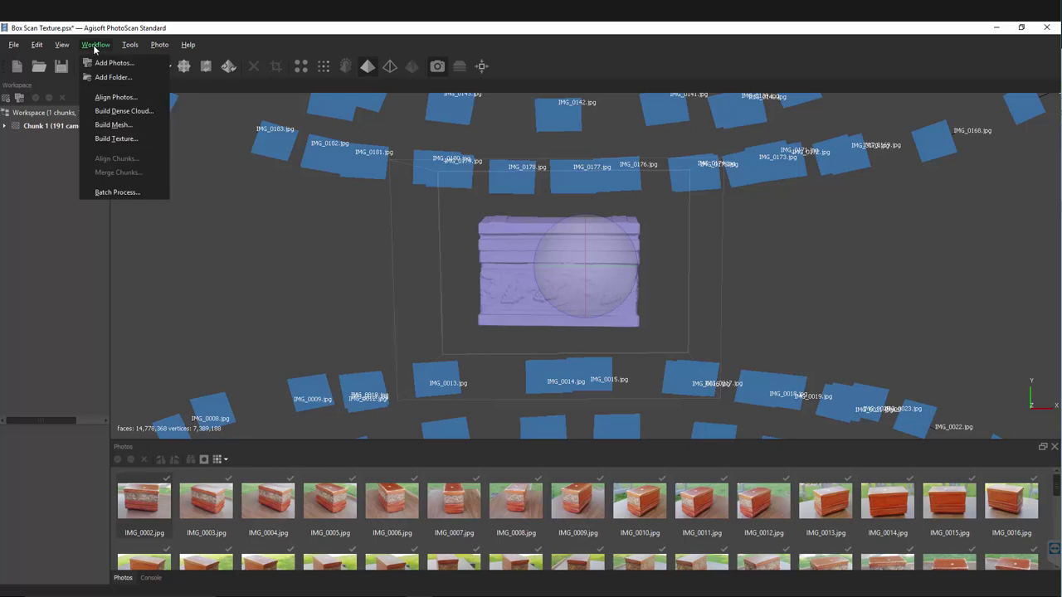
click(123, 139)
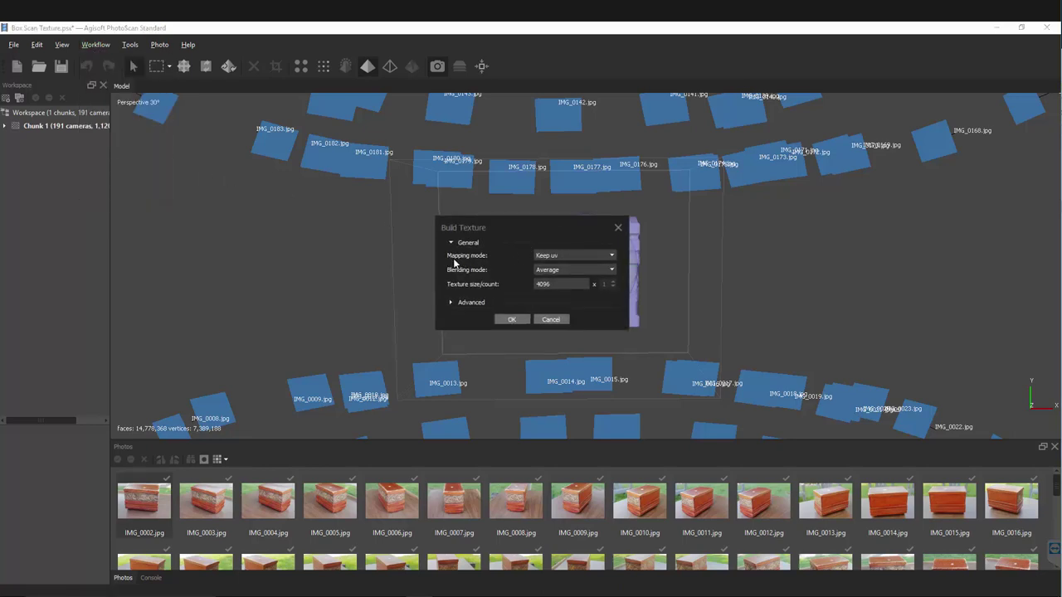
click(552, 262)
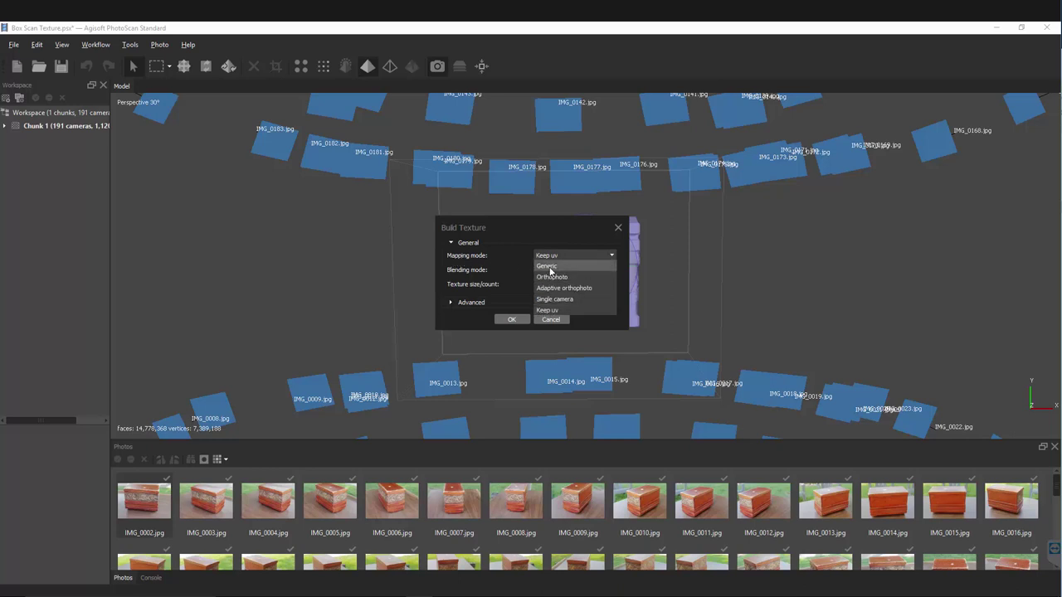
click(557, 311)
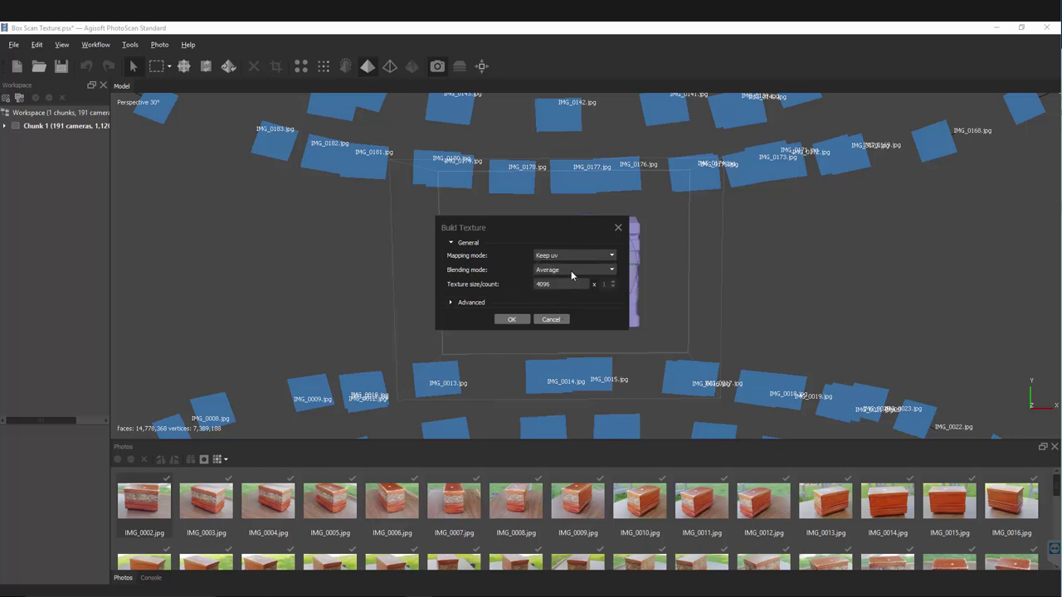
click(571, 270)
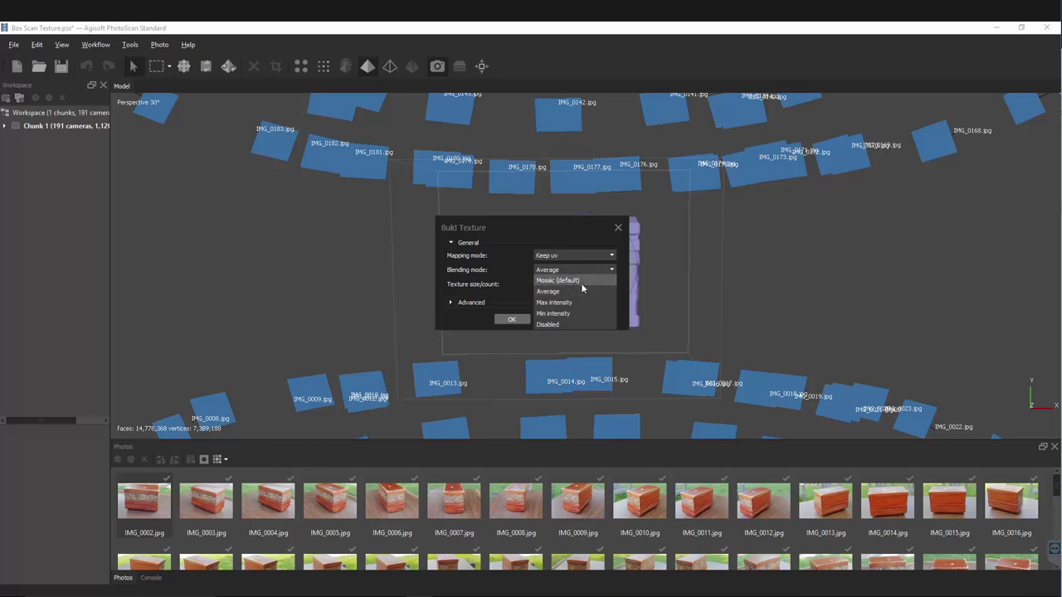
click(573, 290)
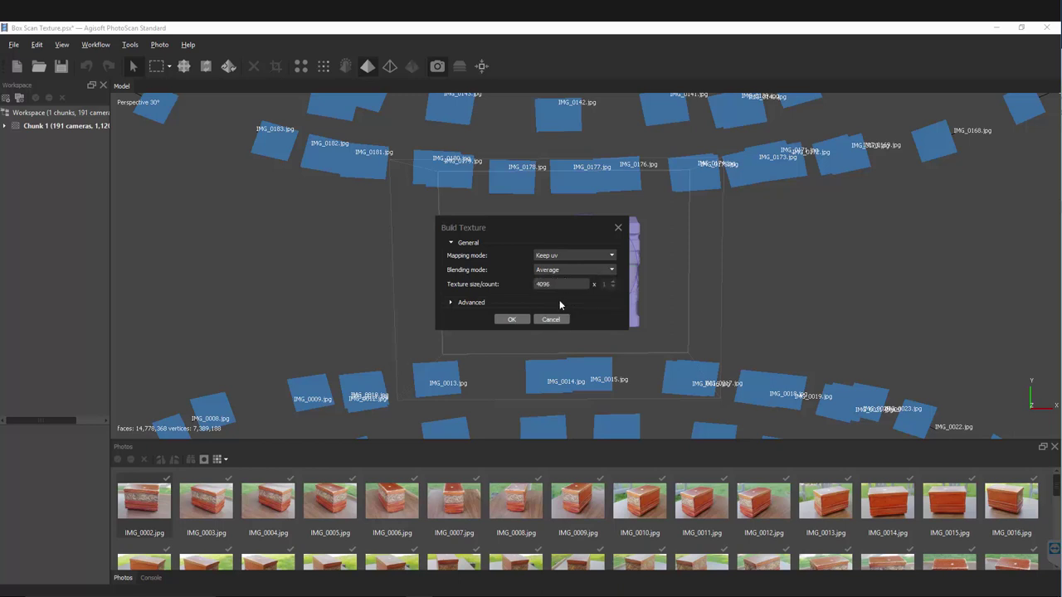
click(460, 303)
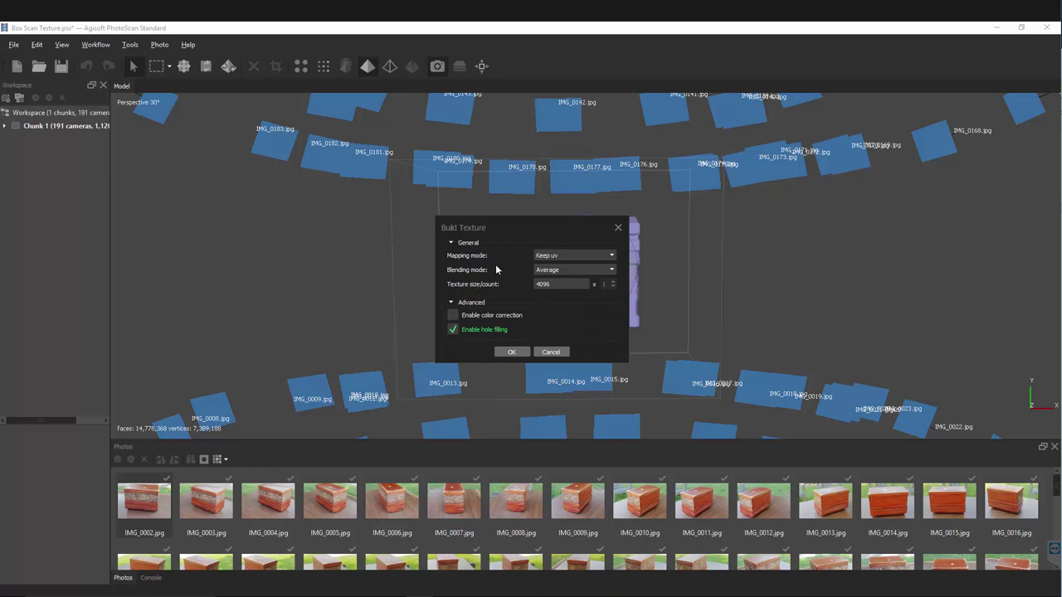
click(512, 352)
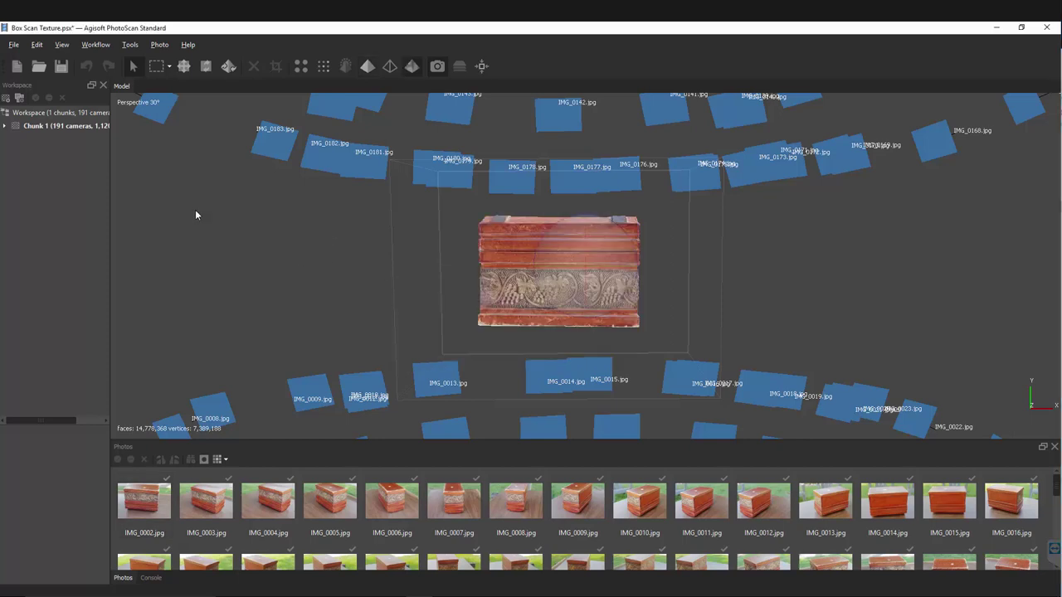
Export the textured model in OBJ format to the Demo folder as scan box retopo texture, with a JPEG texture.
click(14, 47)
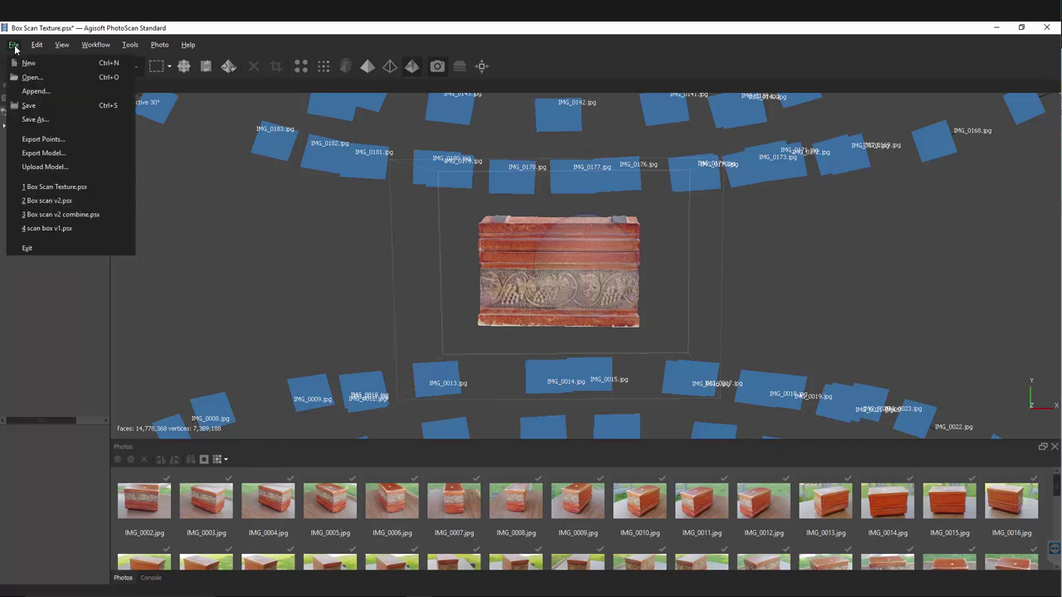
click(52, 153)
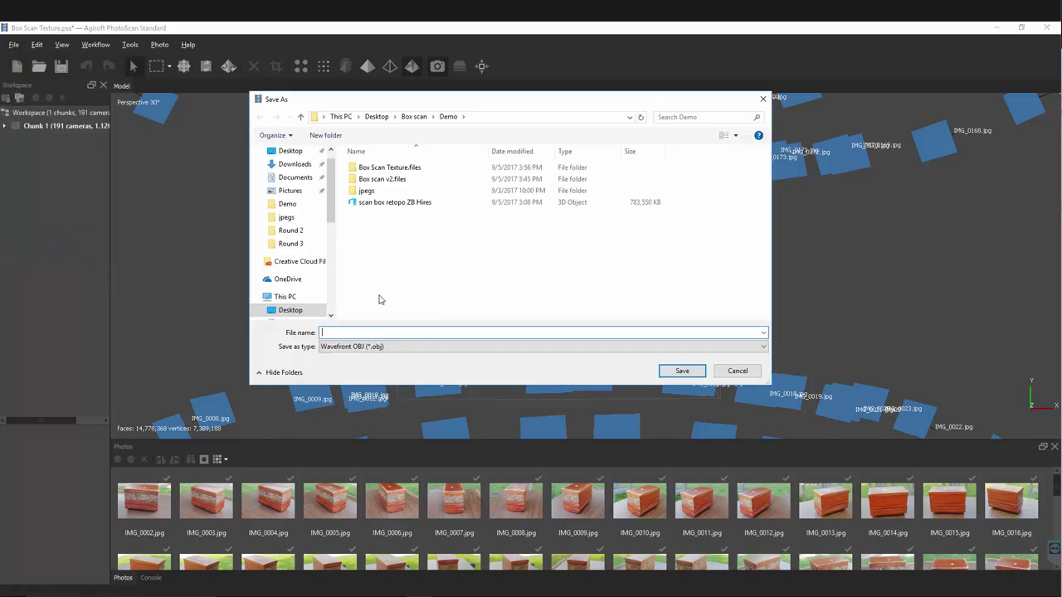
click(367, 204)
click(408, 332)
key(BackSpace)
key(BackSpace)
key(BackSpace)
key(BackSpace)
key(BackSpace)
key(BackSpace)
key(BackSpace)
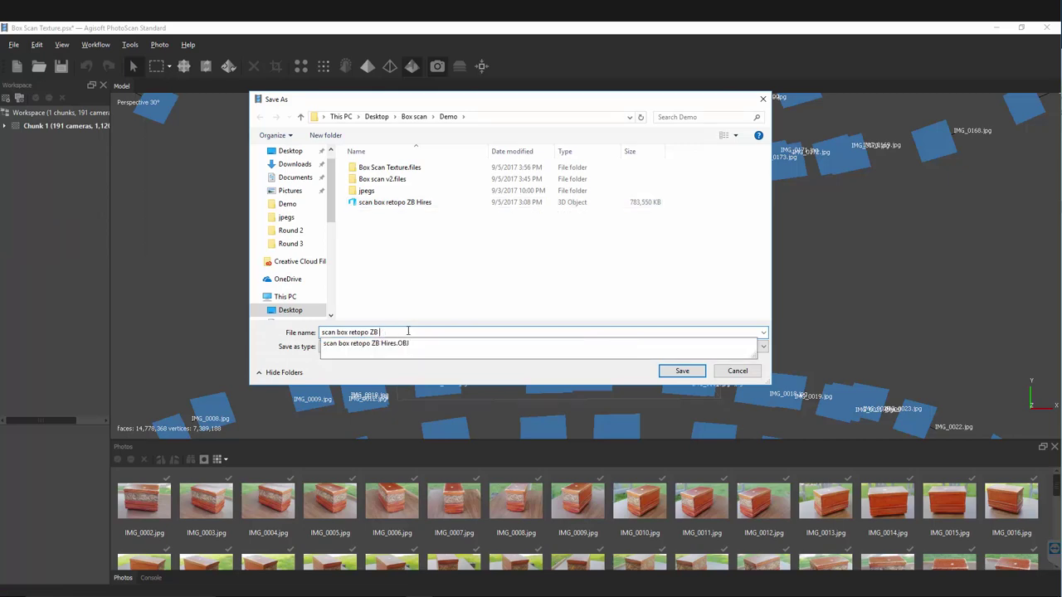
key(BackSpace)
text(te)
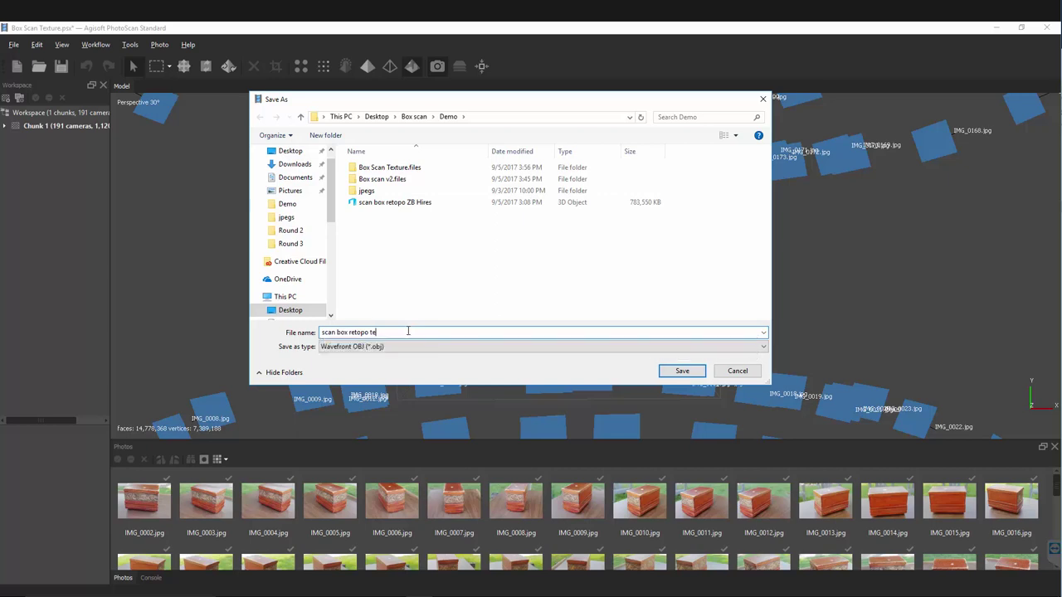
text(xture)
click(678, 371)
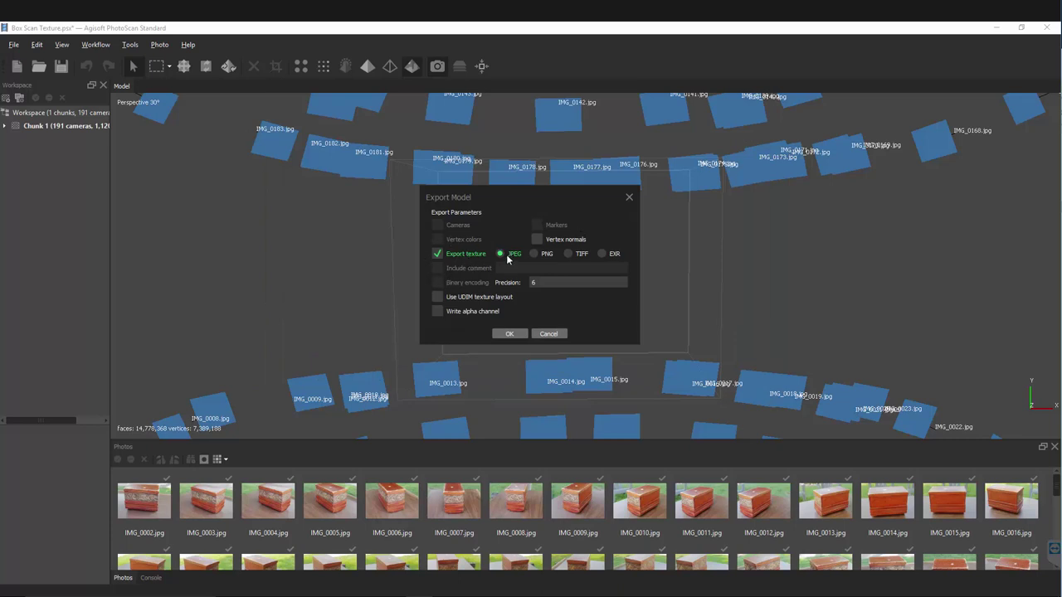
click(506, 334)
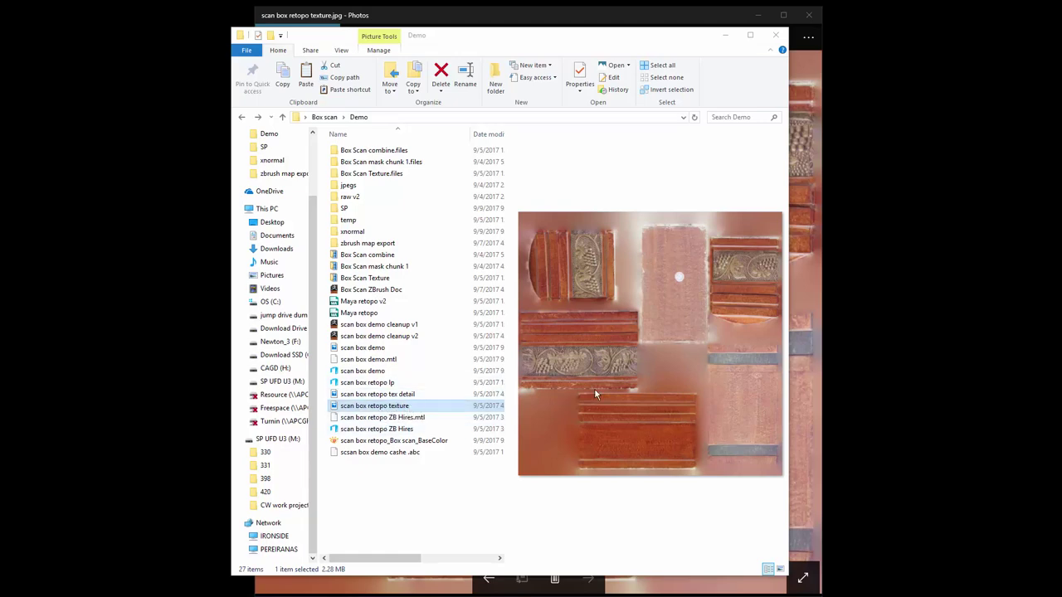
Select the scan box retopo texture image in the Demo folder and examine it in the Photos viewer.
click(401, 407)
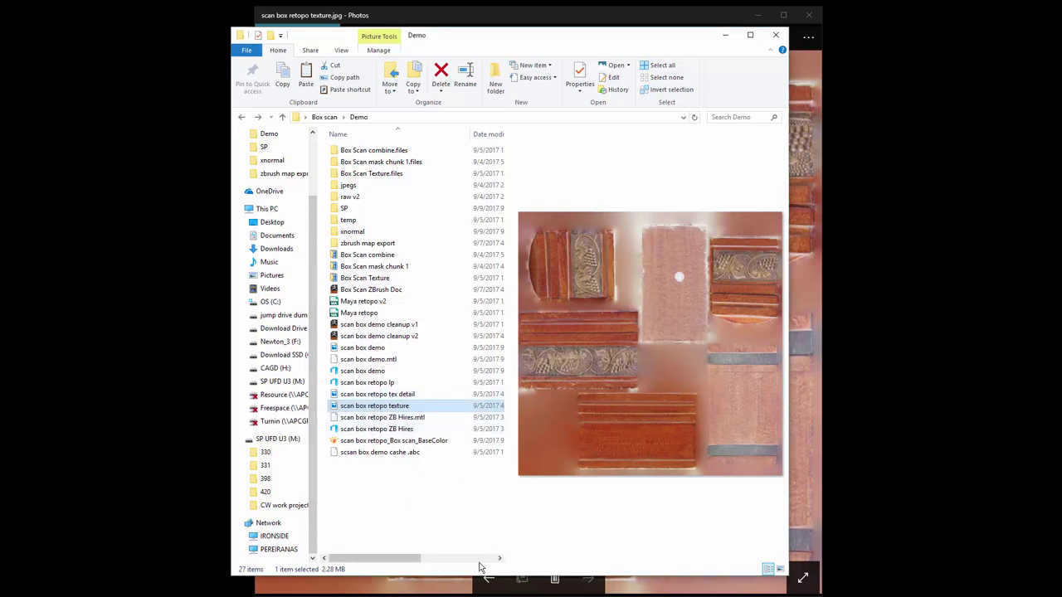
click(801, 398)
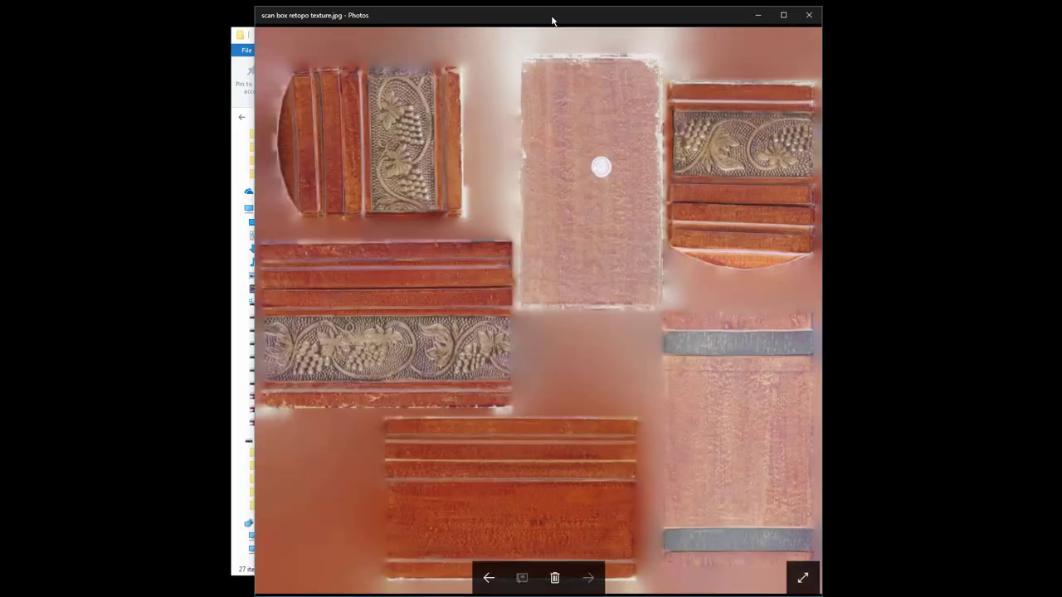
drag(562, 20, 550, 19)
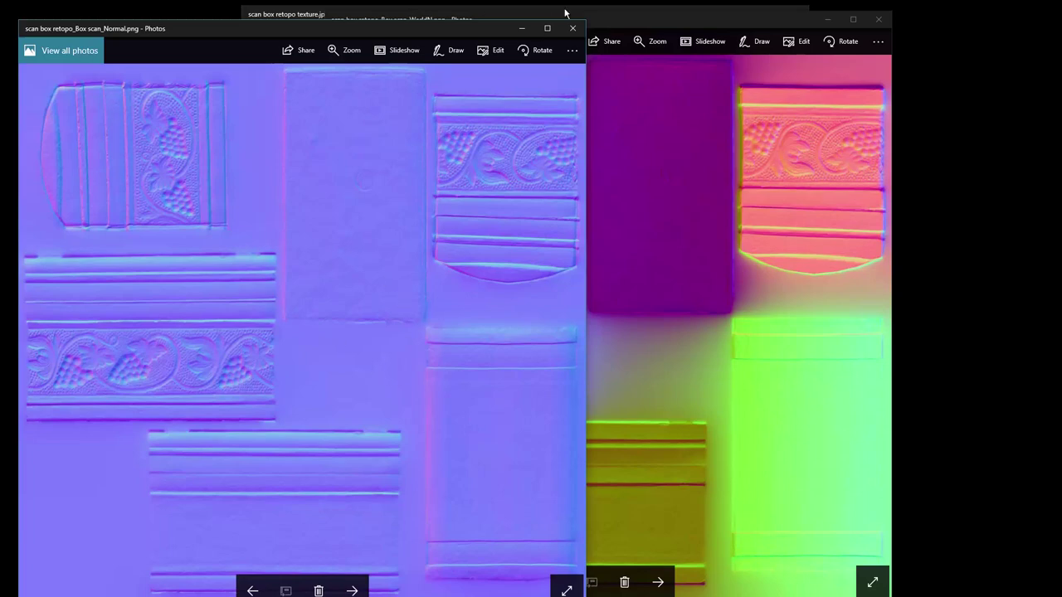
Put away the box's tangent normal map image and examine the world-space normal map (scan box retopo_Box scan_WorldN.png).
mouse_move(470, 31)
mouse_down()
mouse_move(324, 40)
mouse_move(484, 35)
mouse_up()
click(526, 37)
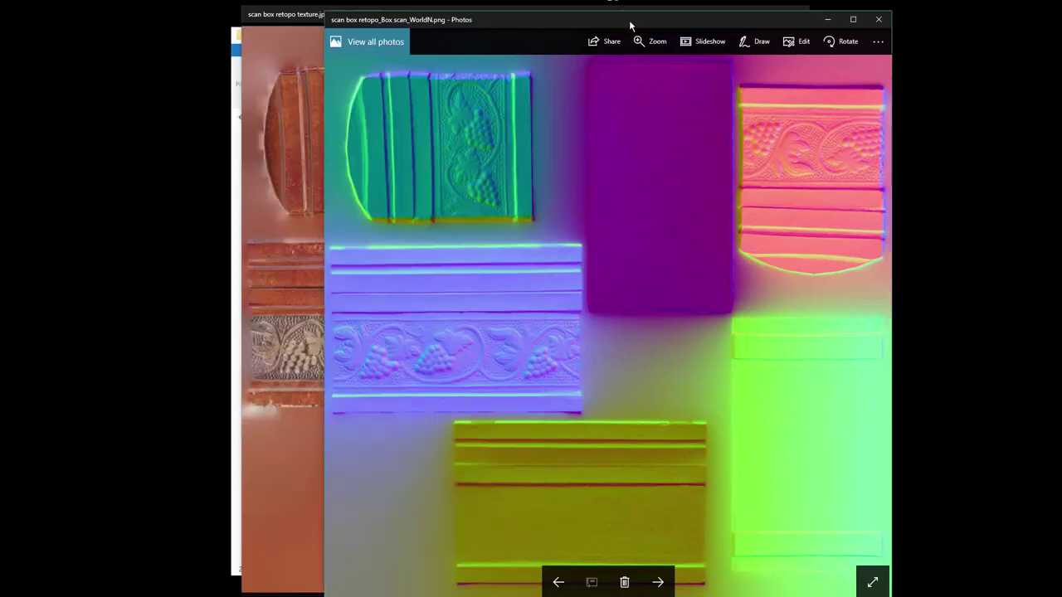
drag(628, 26, 527, 20)
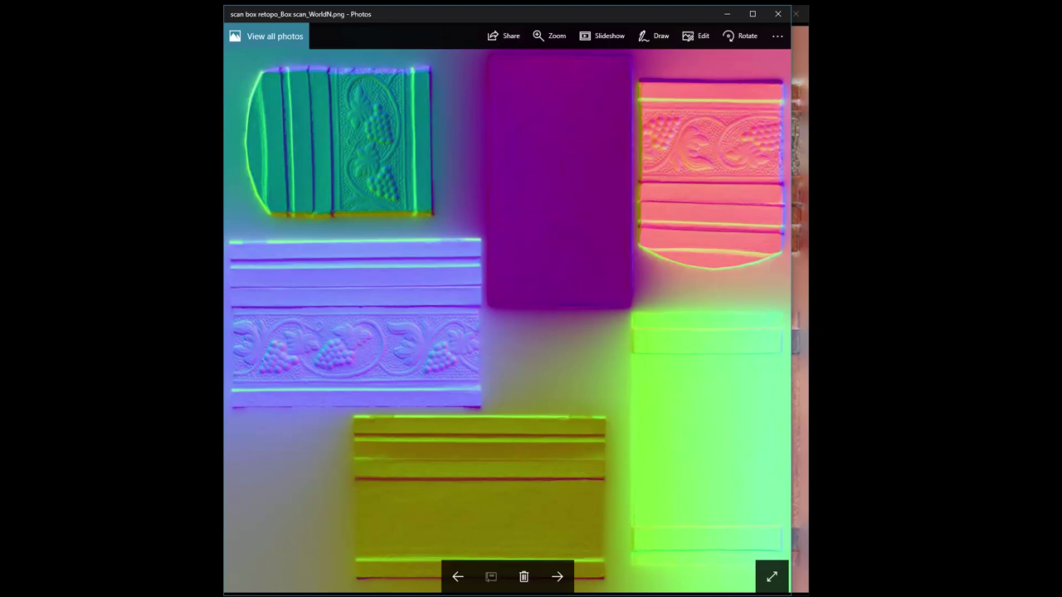
Switch to the browser, open the Downloads page of the xNormal website, and bring up the xNormal application.
key(super)
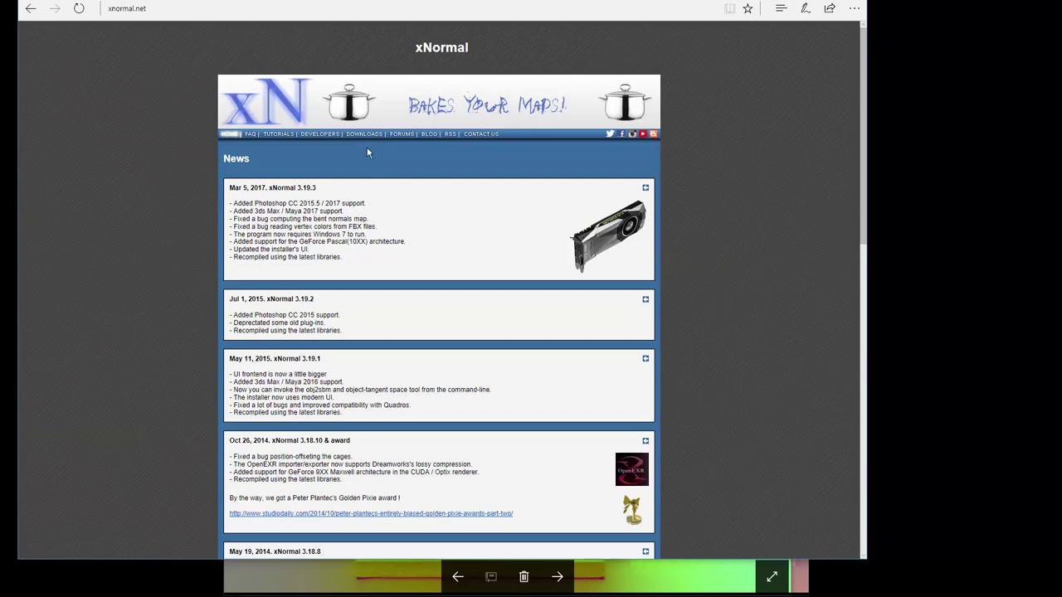
click(369, 136)
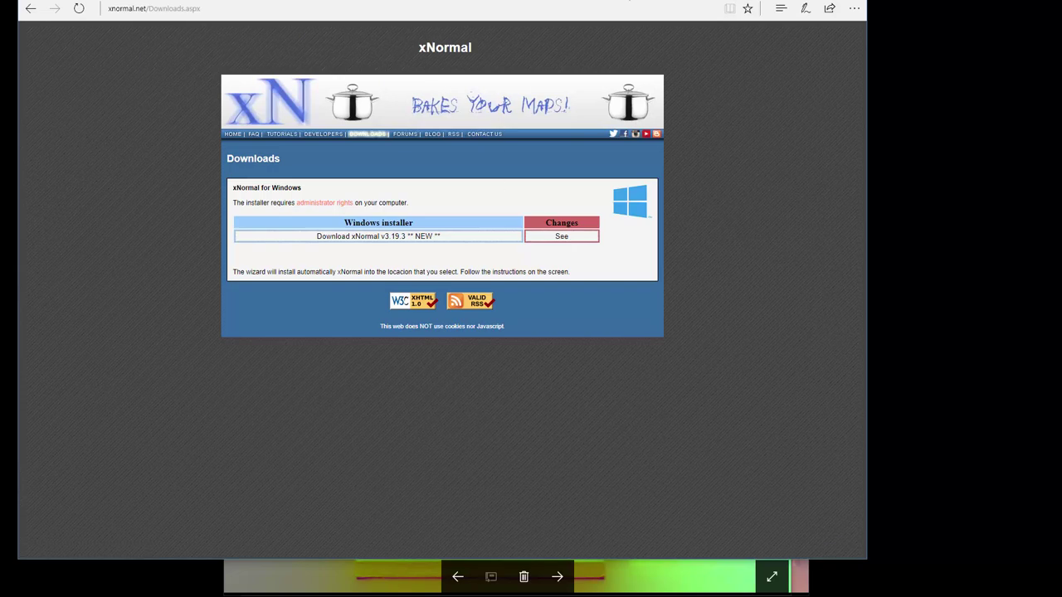
key(Right)
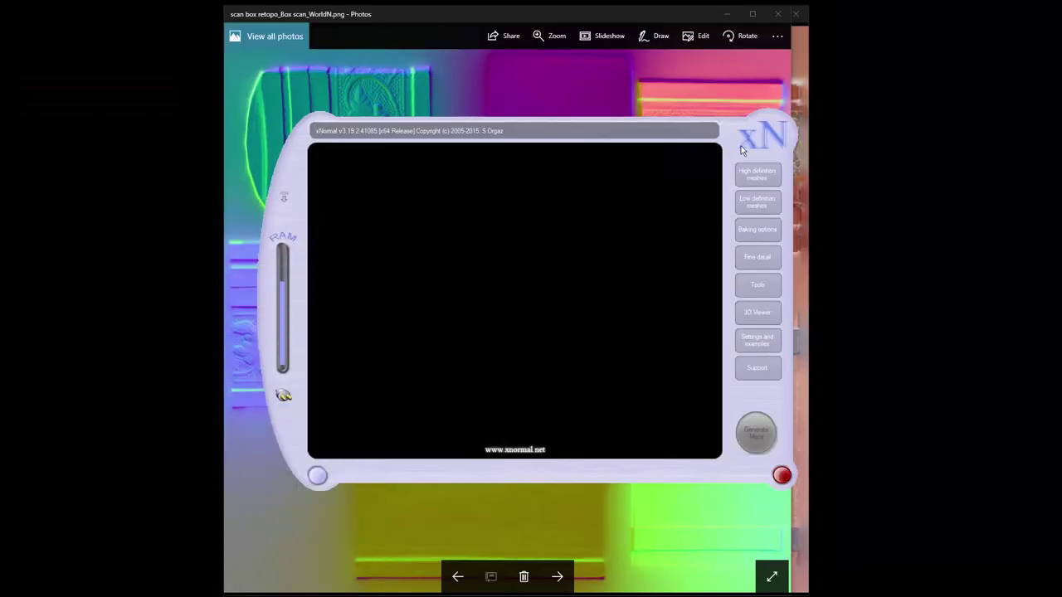
Close the open Photos windows showing the baked map images.
key(Right)
key(Right)
click(777, 35)
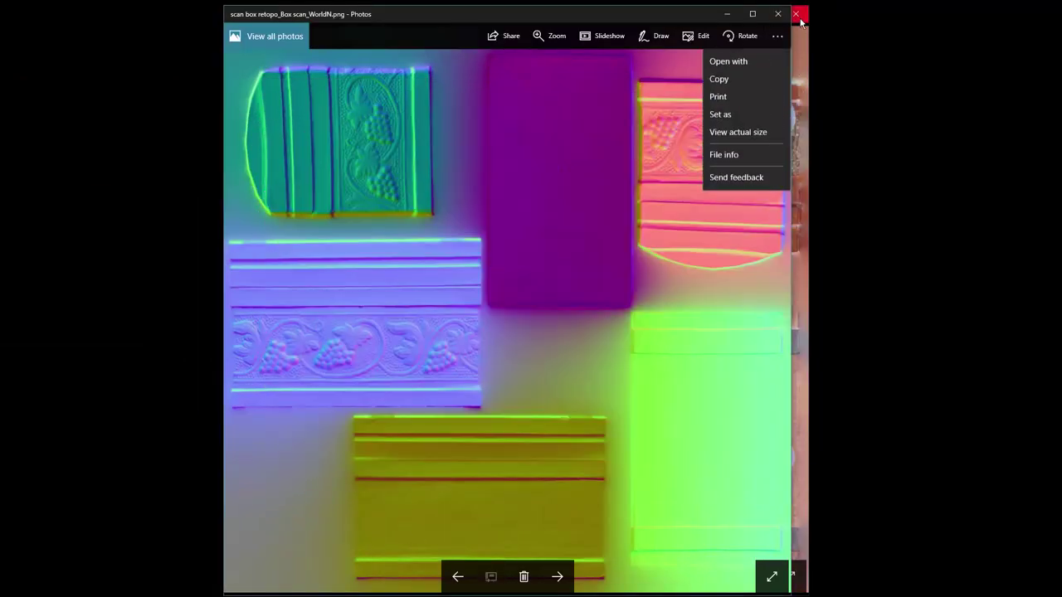
click(796, 15)
click(796, 15)
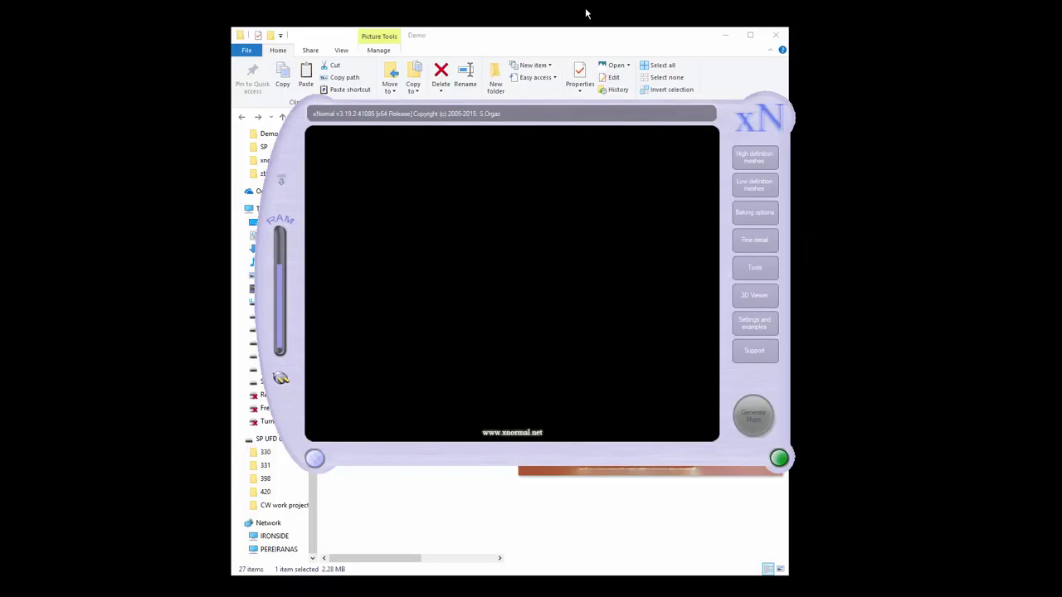
Arrange the Demo folder window and the xNormal window side by side.
drag(504, 37, 284, 35)
click(606, 107)
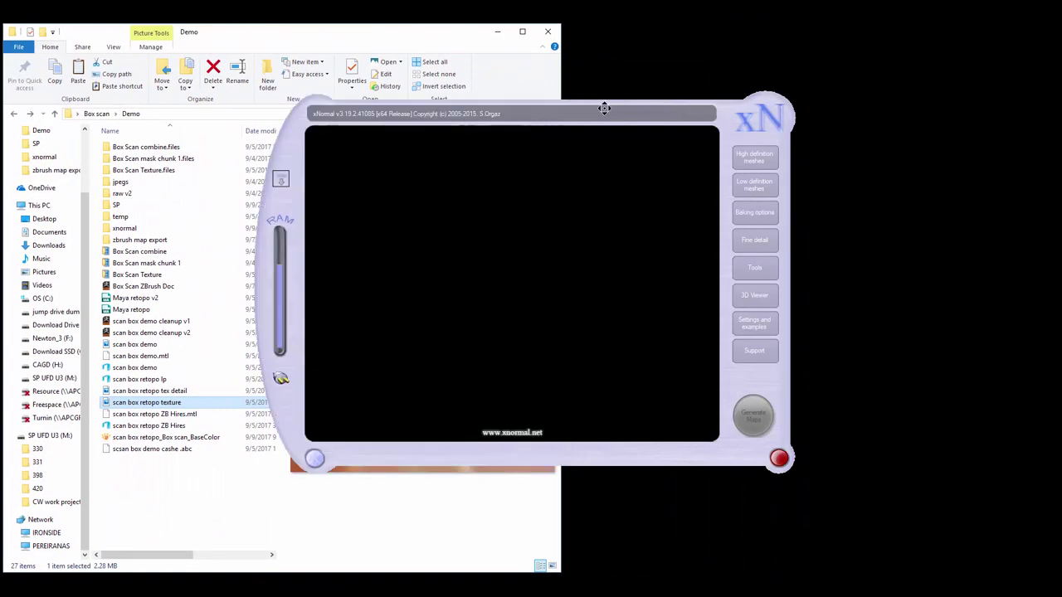
drag(606, 108, 819, 103)
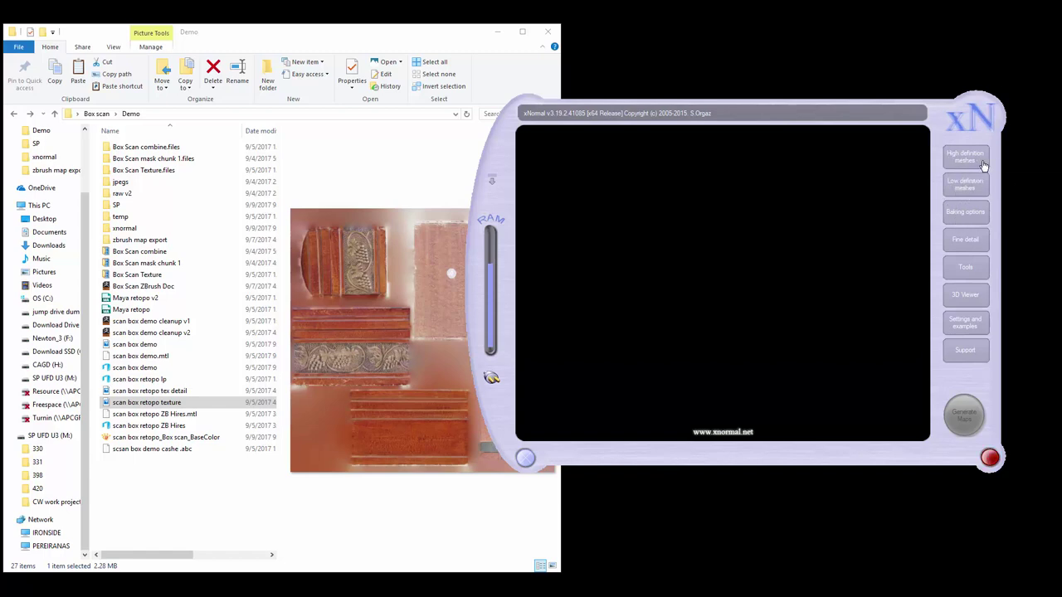
Add the scan box retopo ZB Hires OBJ from the Demo folder to xNormal as the high definition mesh.
click(975, 168)
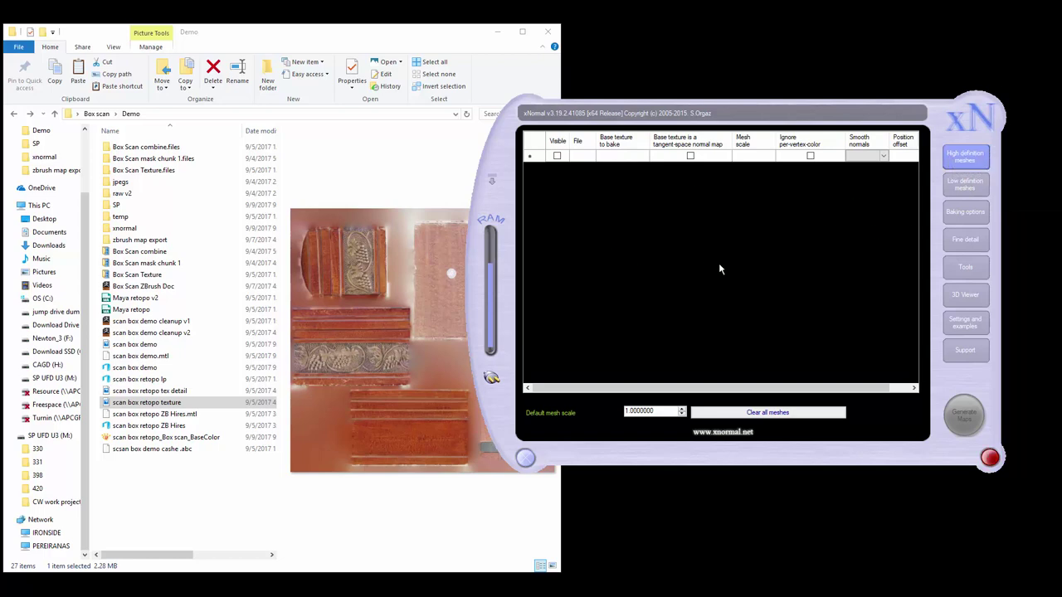
right_click(700, 210)
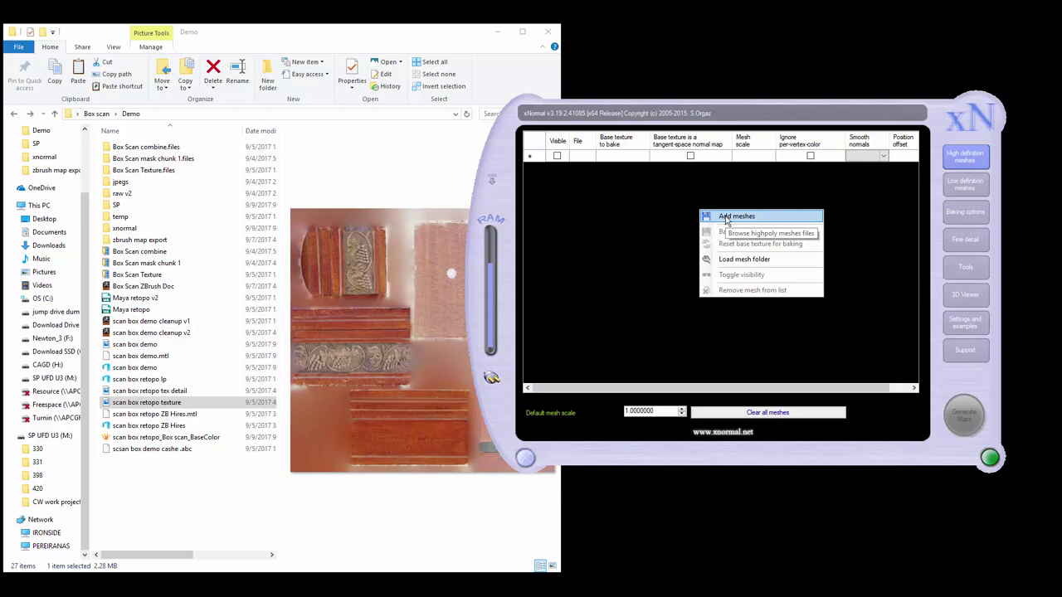
click(673, 208)
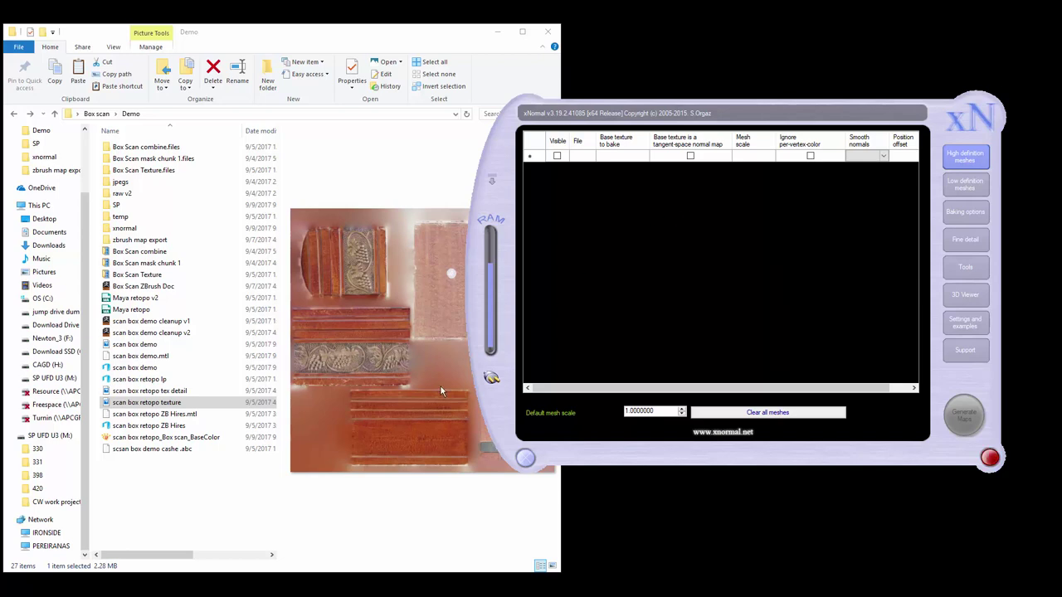
click(162, 427)
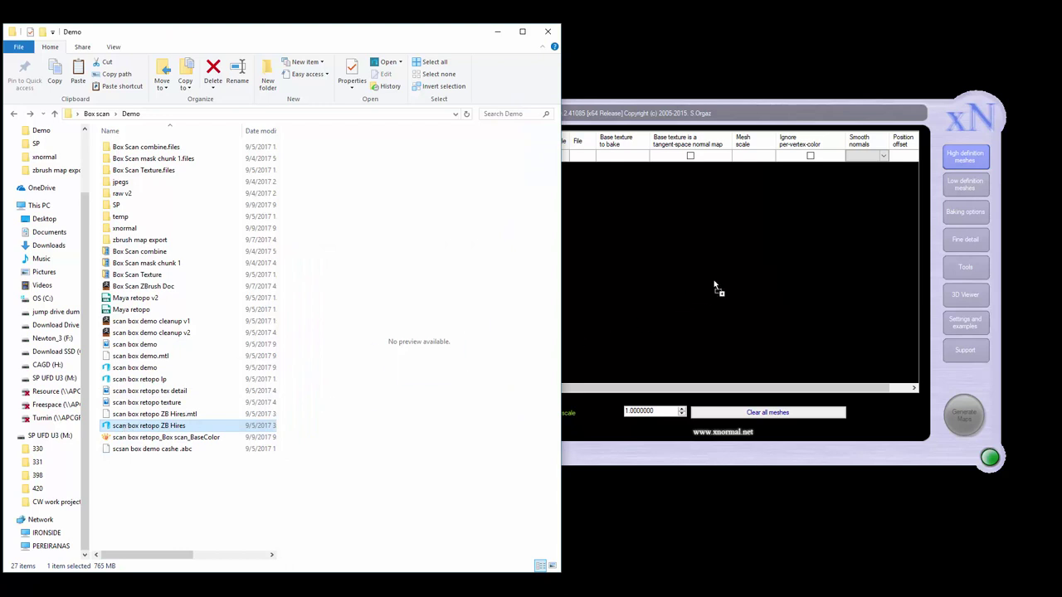
drag(713, 286, 765, 262)
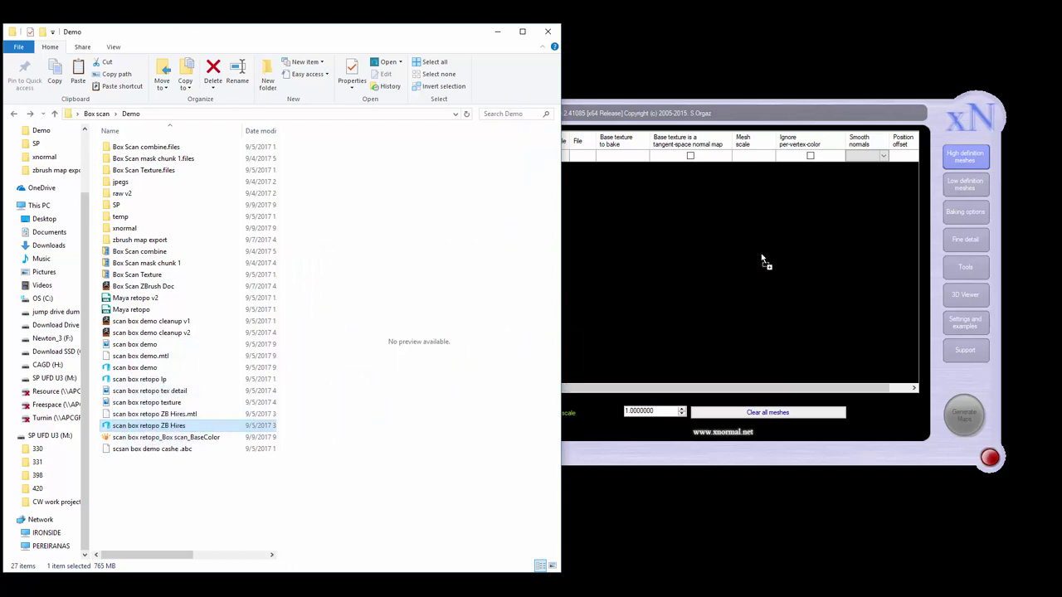
click(715, 125)
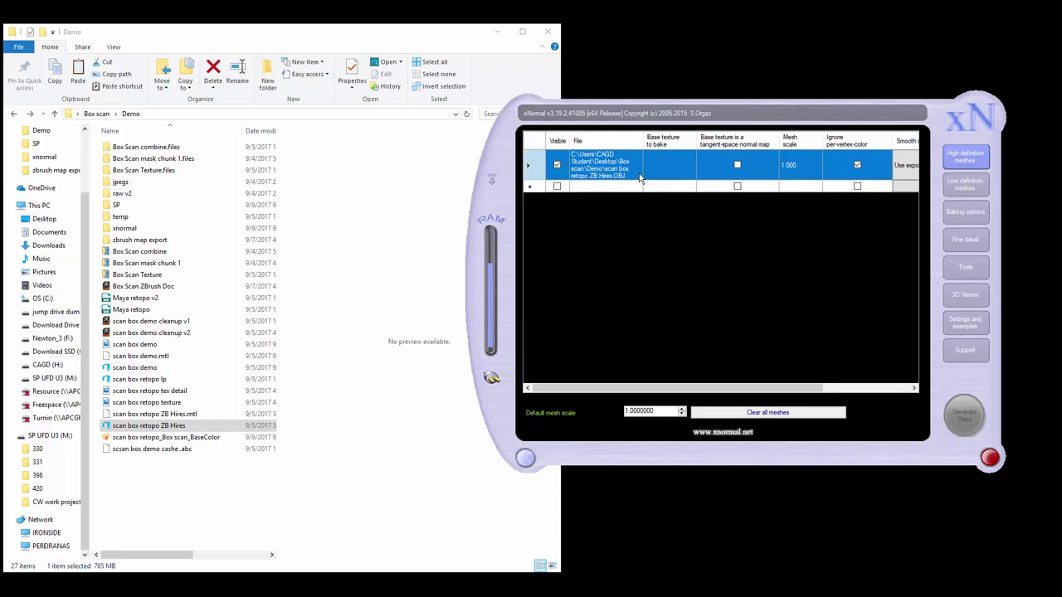
Add the scan box retopo lp OBJ from the Demo folder as the low definition mesh.
click(969, 186)
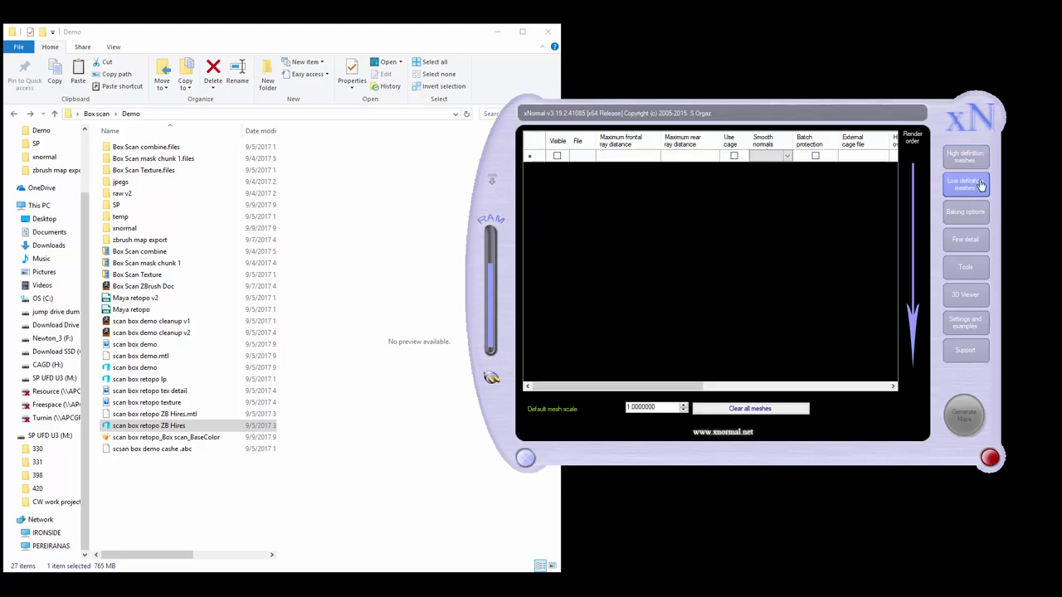
click(168, 382)
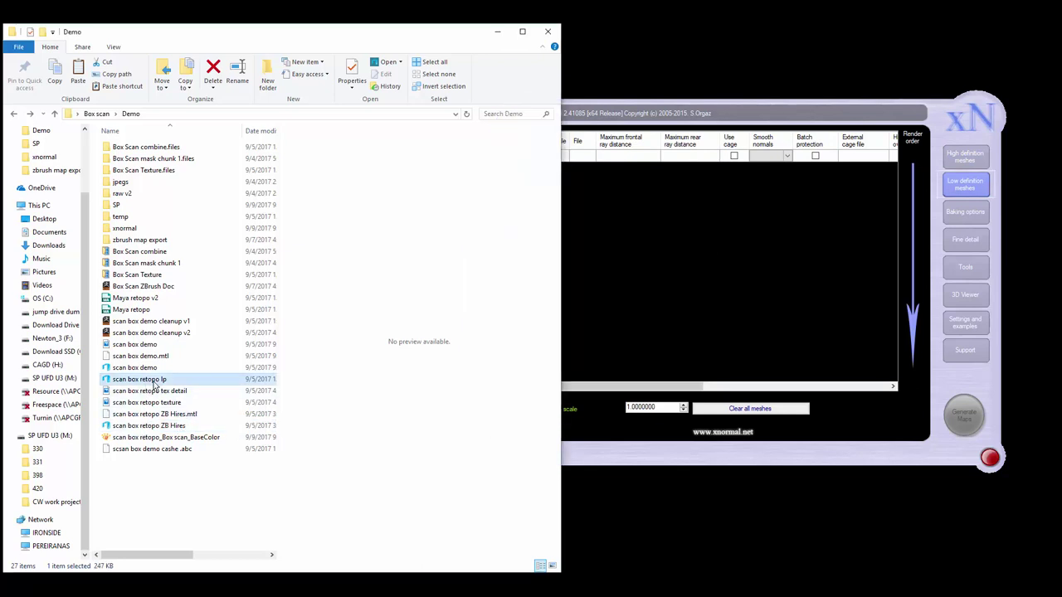
drag(171, 387, 780, 293)
click(794, 105)
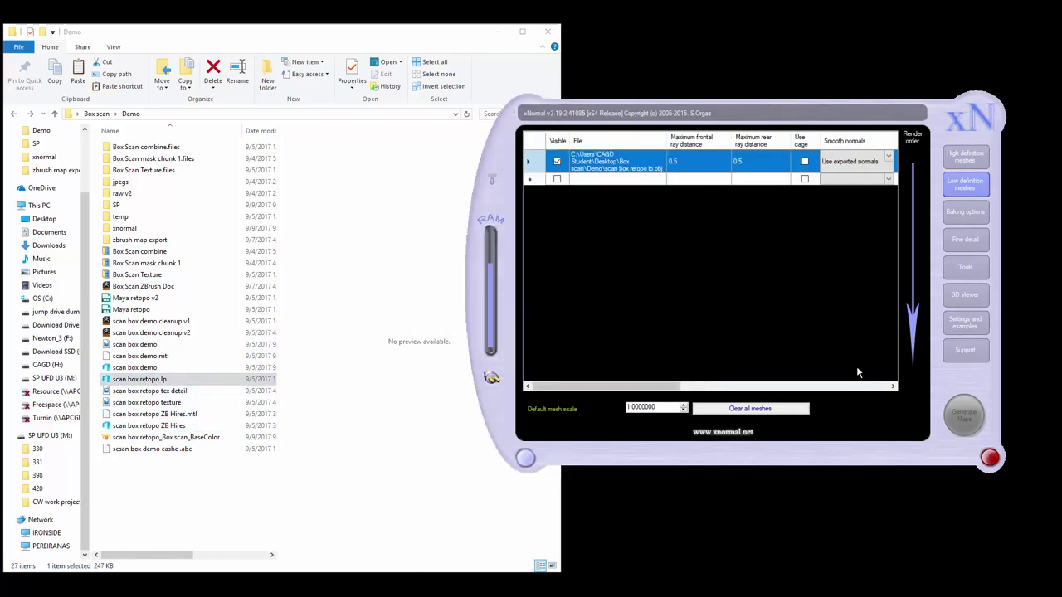
Show the baking options and inspect the xnormal folder inside Demo as the output location, without picking a new file.
click(965, 214)
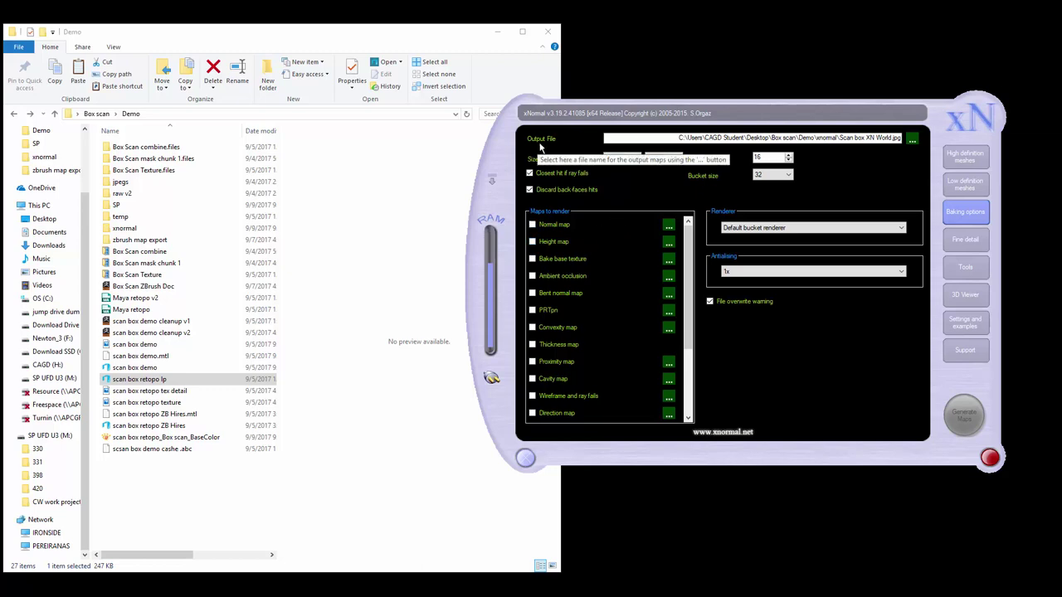
click(911, 139)
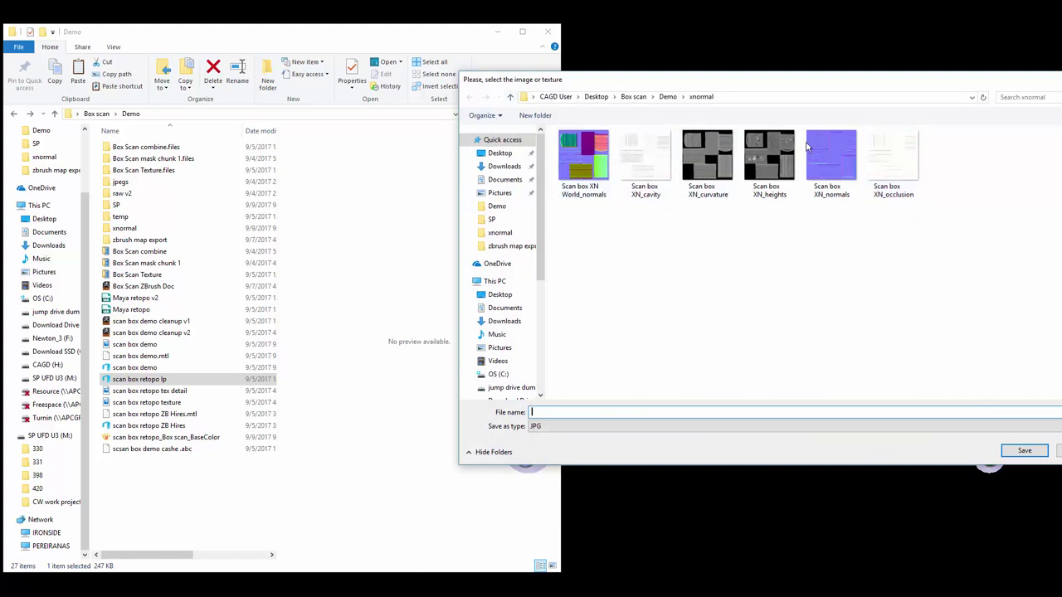
click(510, 96)
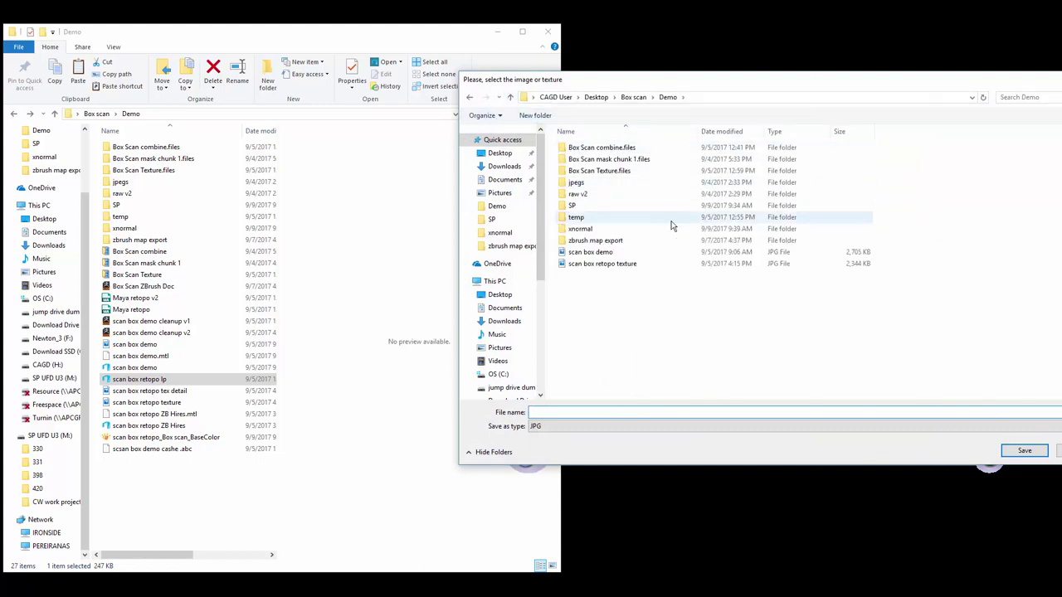
double_click(583, 234)
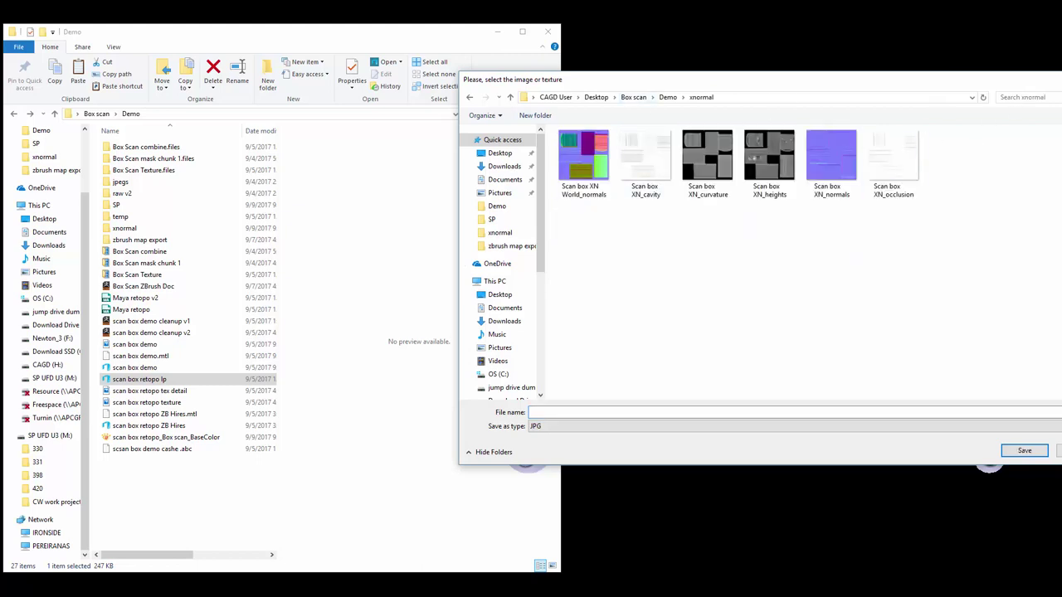
key(Escape)
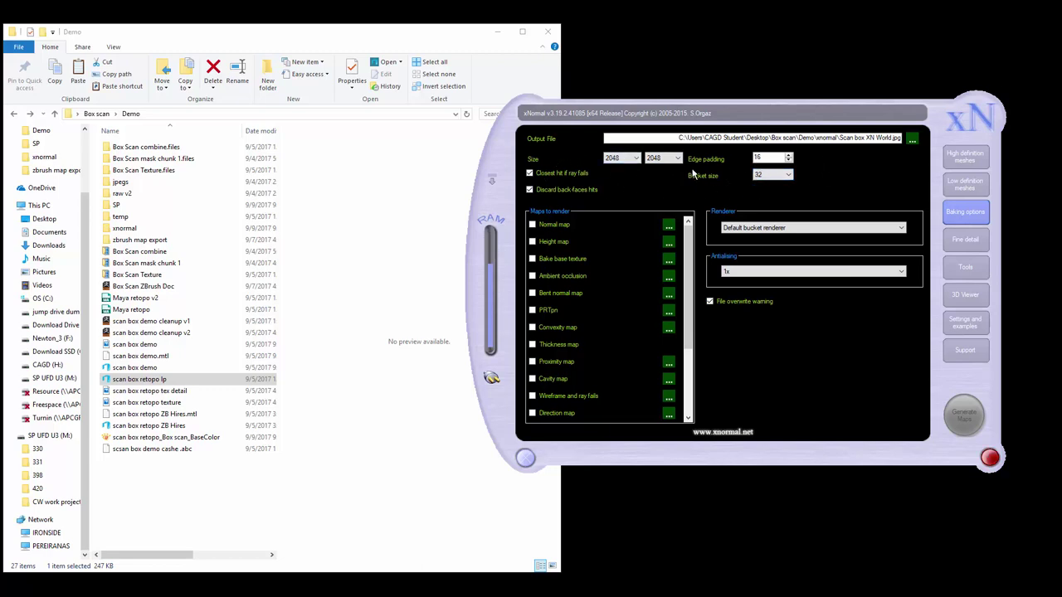
Try the Optix/CUDA renderer, return to the Default bucket renderer, and set antialiasing to 2x.
click(759, 228)
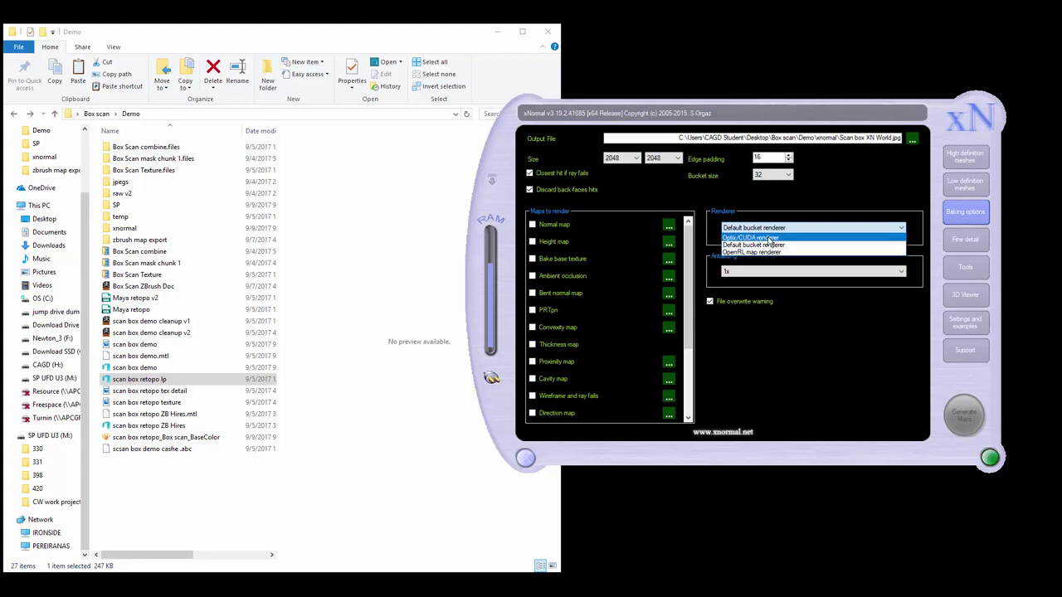
click(773, 238)
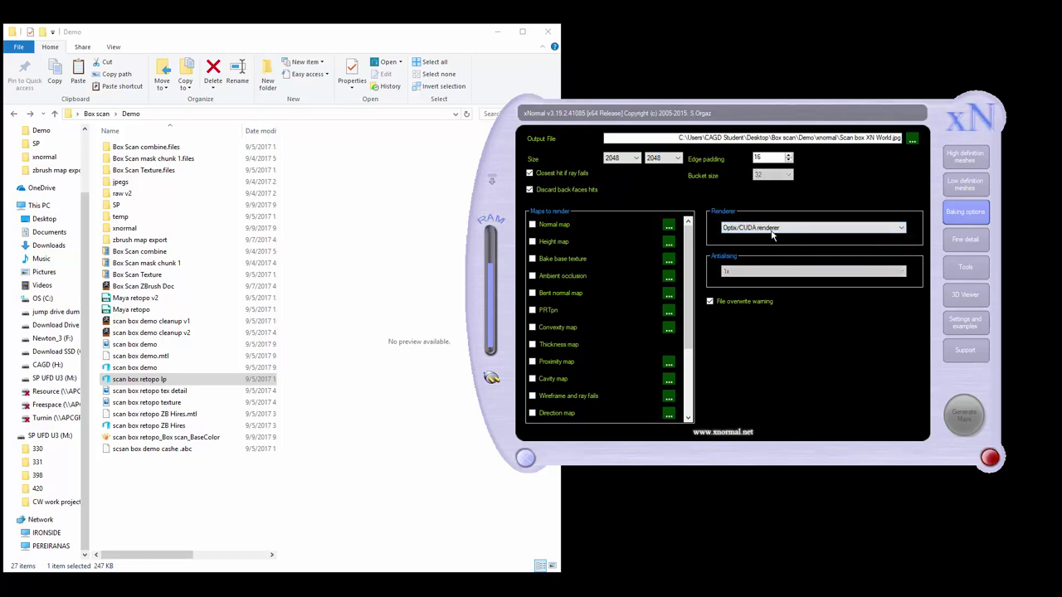
click(787, 234)
click(806, 246)
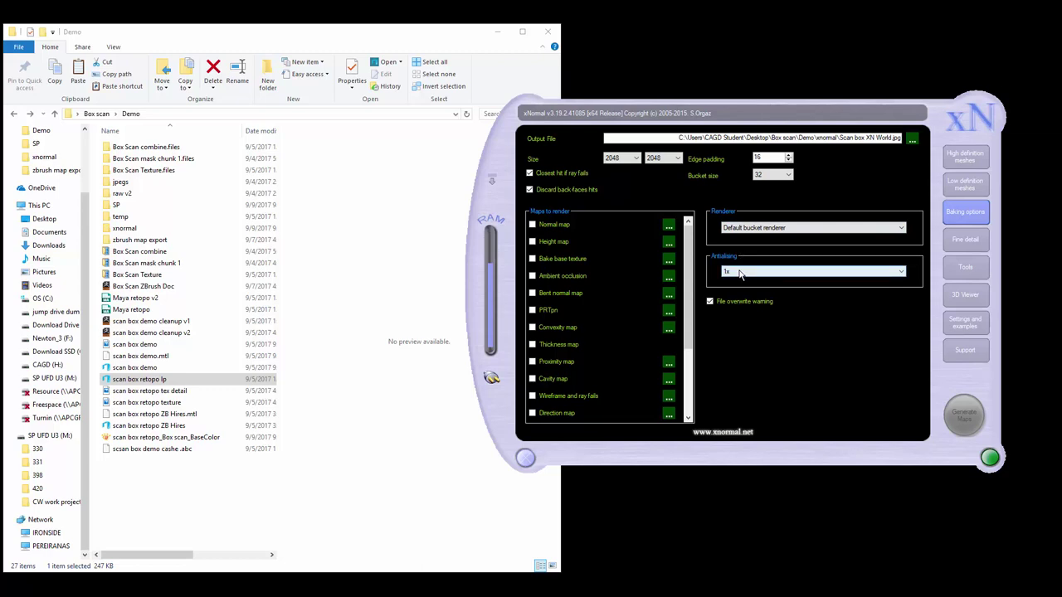
click(740, 273)
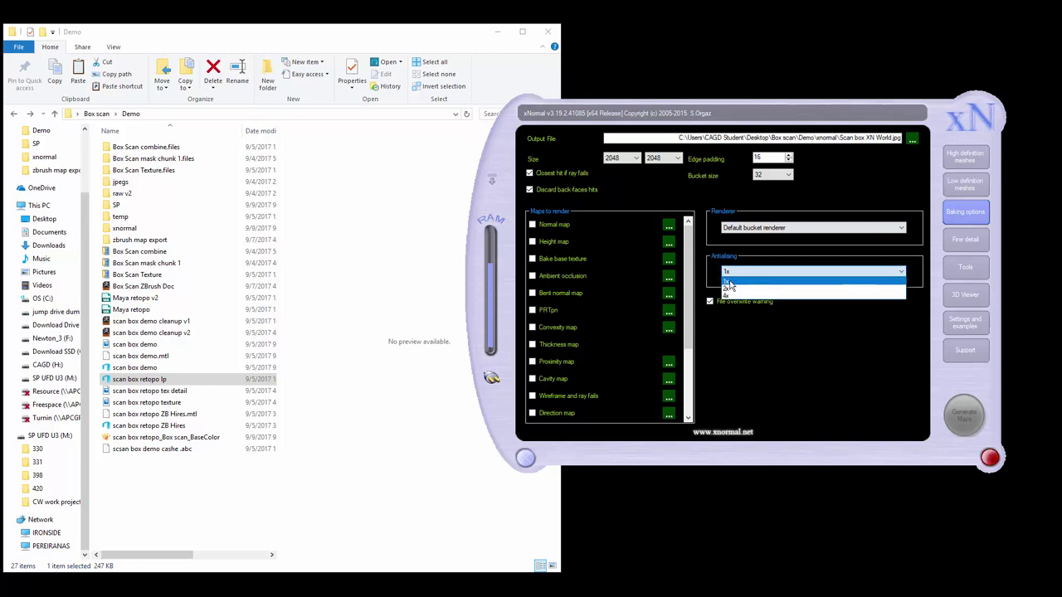
click(728, 287)
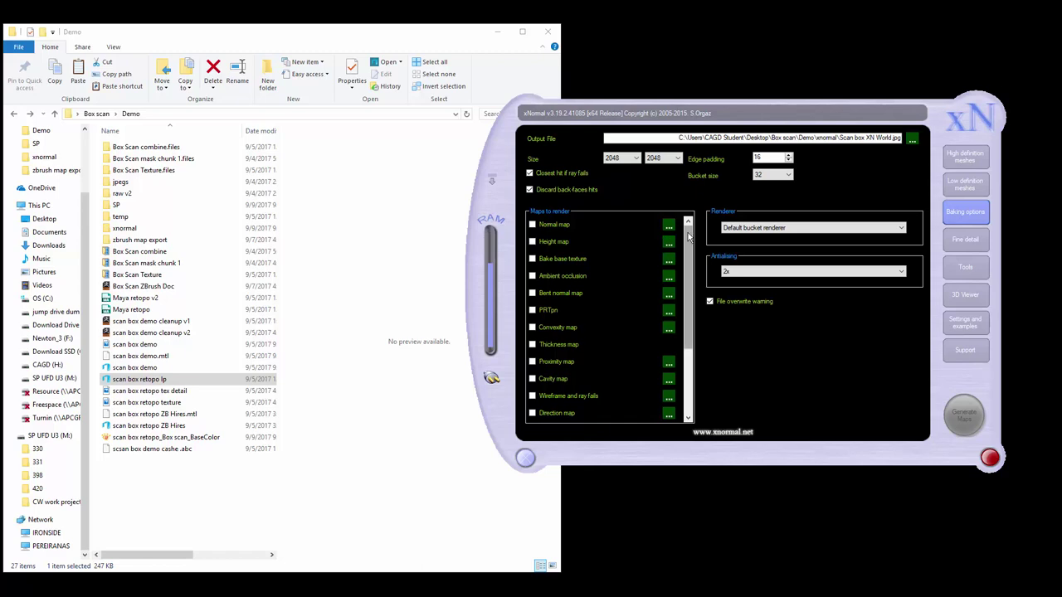
Enable the normal map for baking and review its options, keeping tangent space off for a world-space result.
mouse_move(687, 237)
mouse_down()
mouse_move(697, 316)
mouse_move(688, 224)
mouse_up()
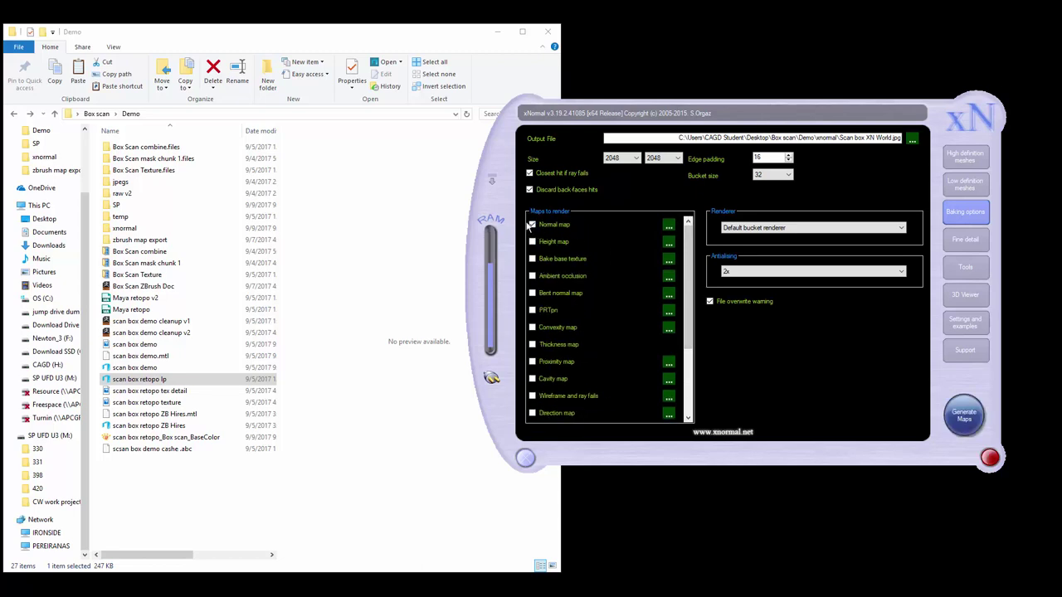
click(669, 226)
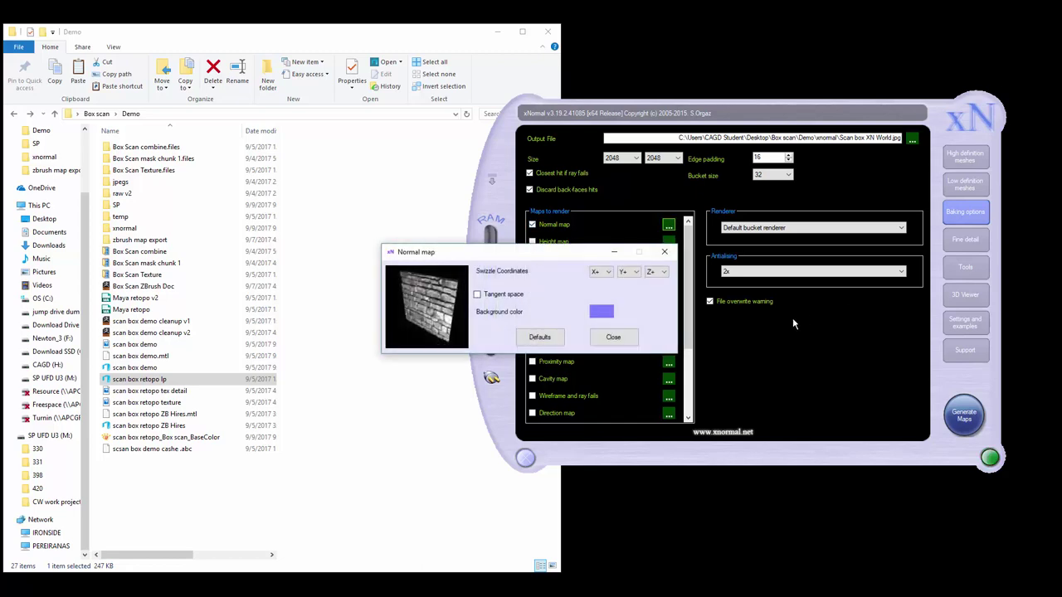
click(477, 296)
click(477, 294)
click(614, 338)
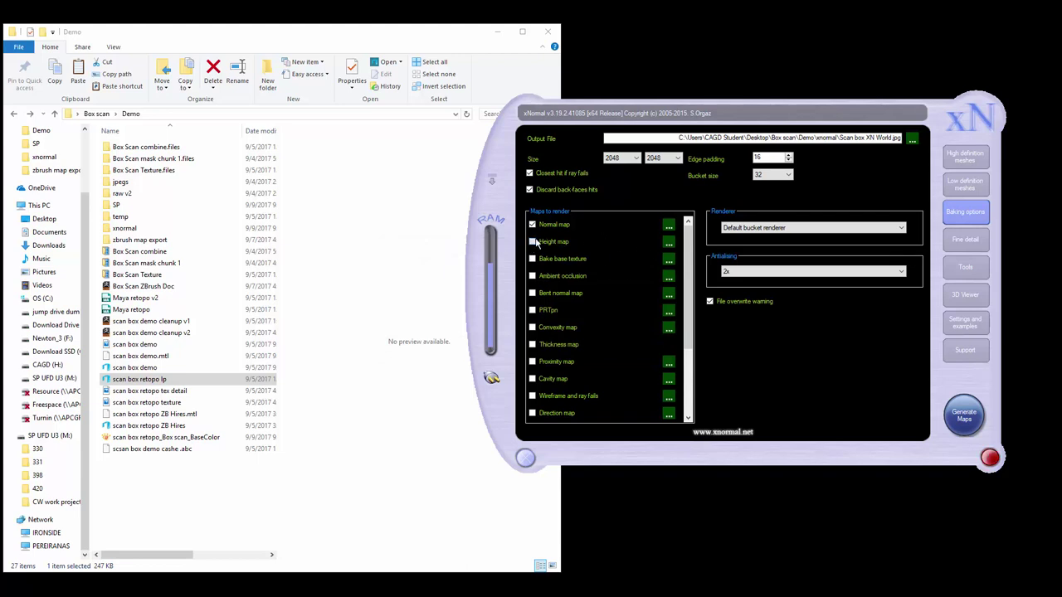
Review the height map options, and enable the ambient occlusion map with its existing ray settings.
click(668, 242)
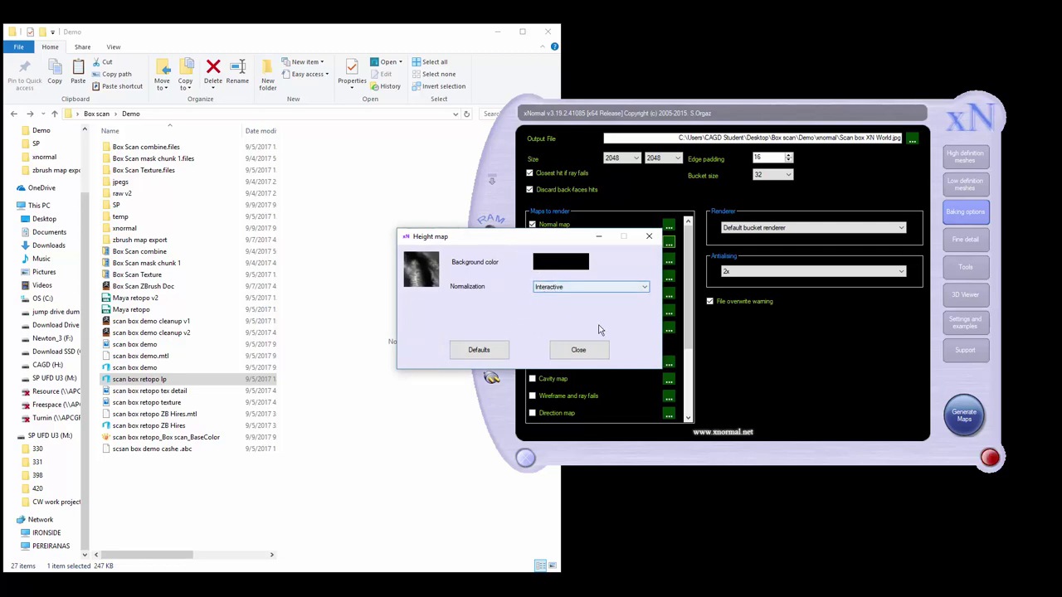
click(578, 350)
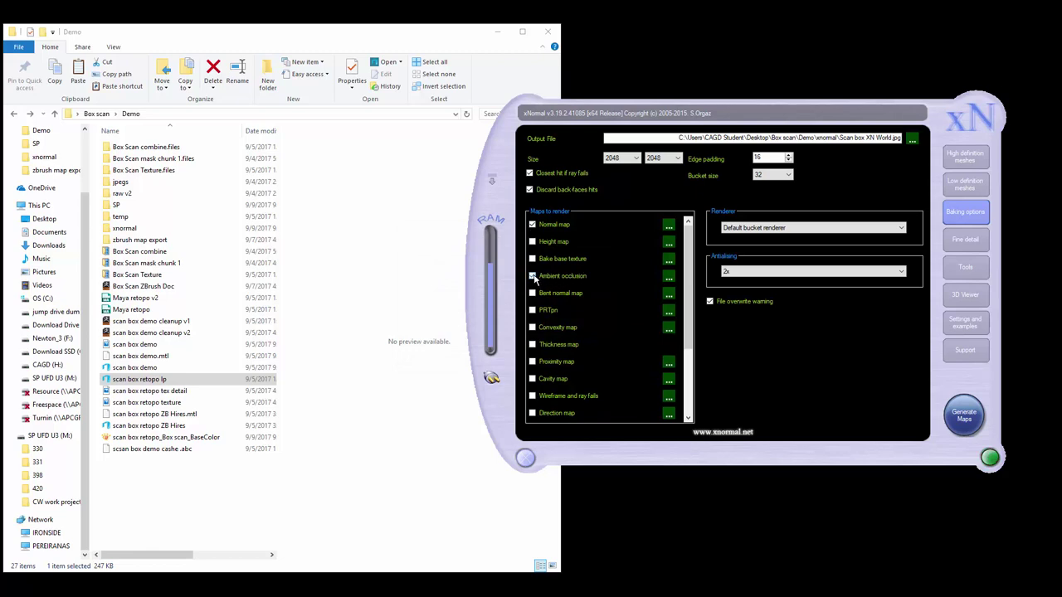
click(669, 276)
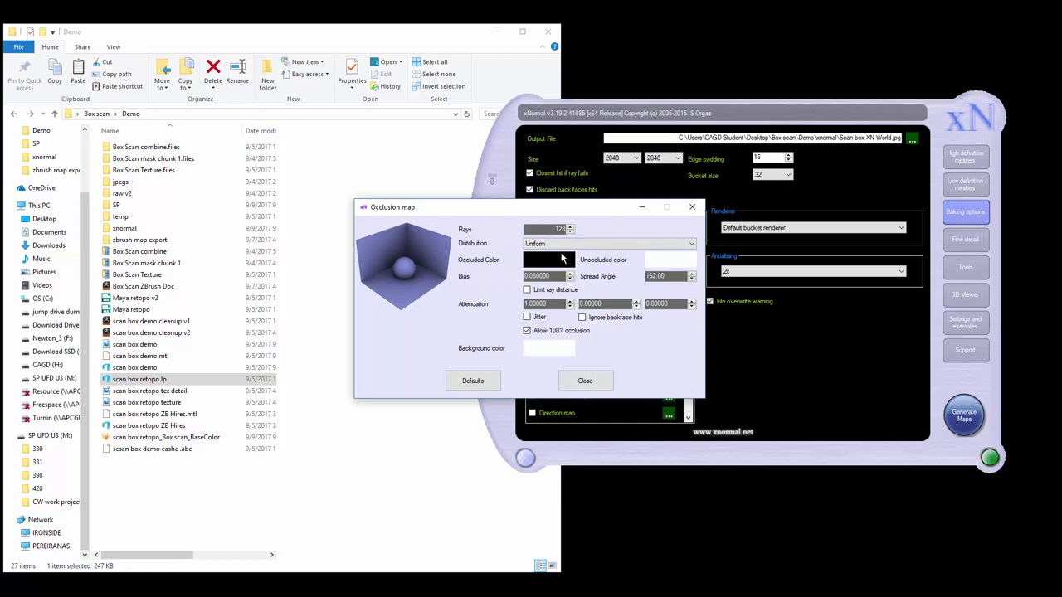
click(604, 374)
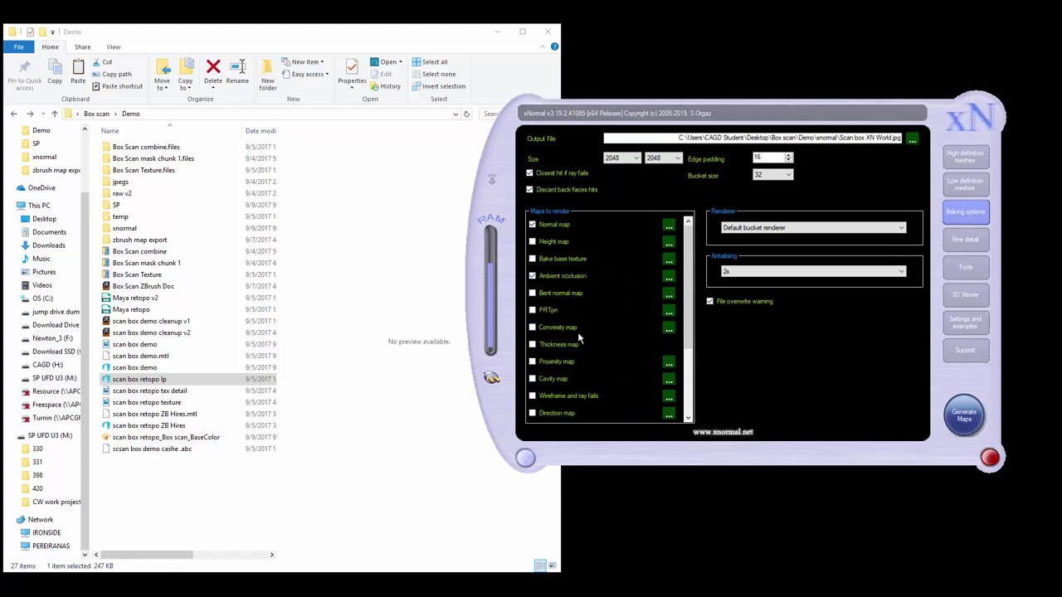
Enable the cavity map for baking and review its rays, radius and contrast options.
scroll(625, 364, down, 3)
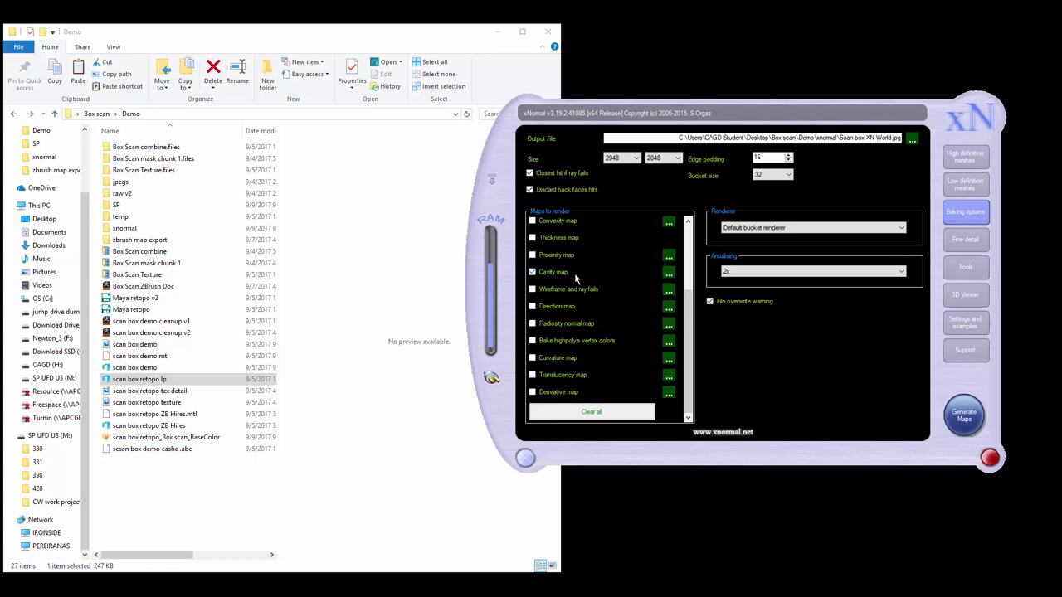
click(669, 274)
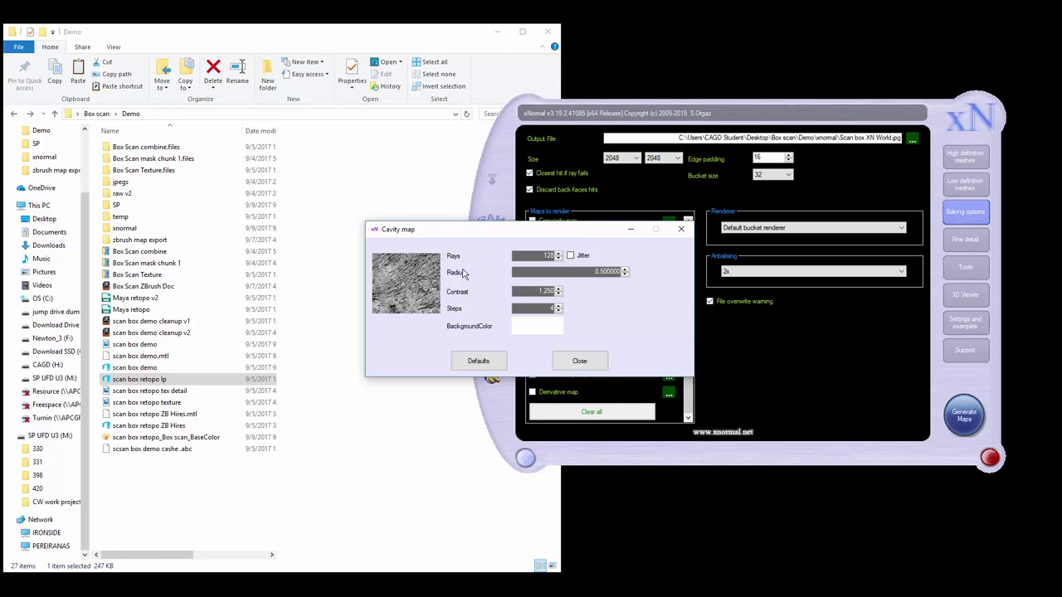
click(581, 361)
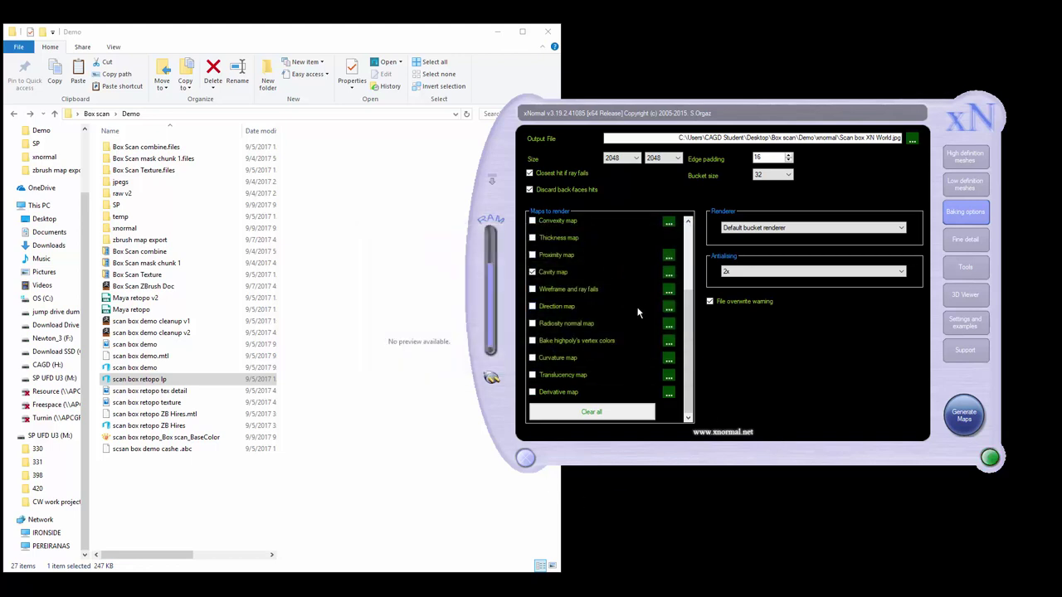
scroll(613, 313, up, 3)
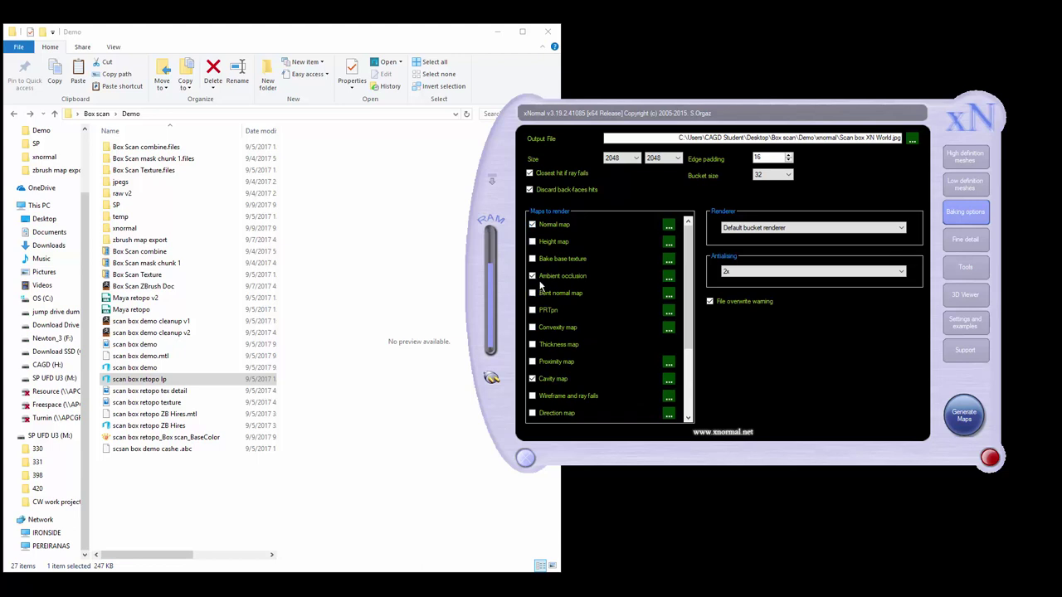
click(532, 379)
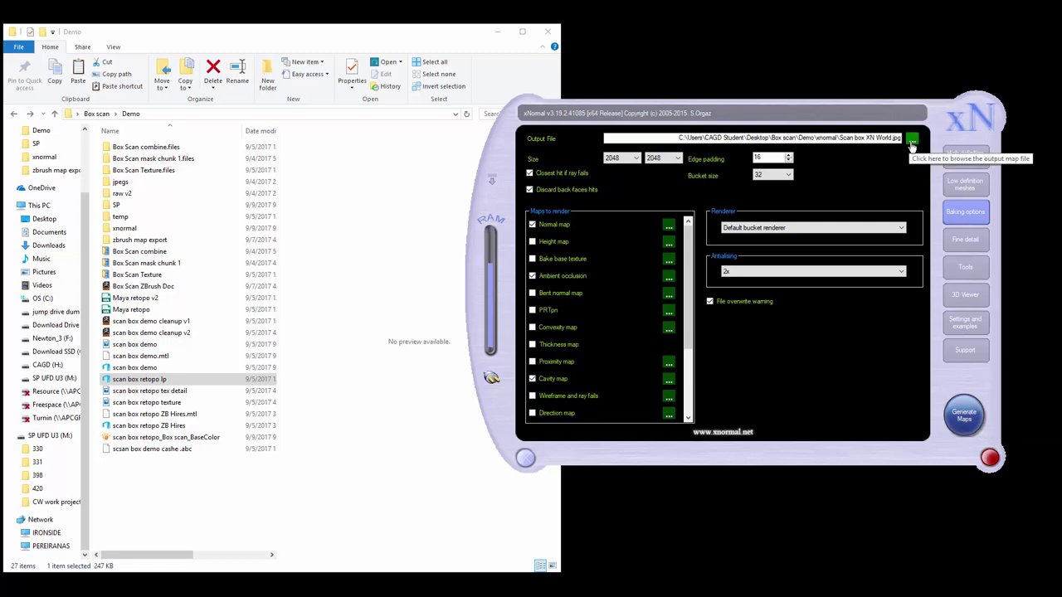
Recheck the output location in the xnormal folder and start generating the selected maps.
click(910, 143)
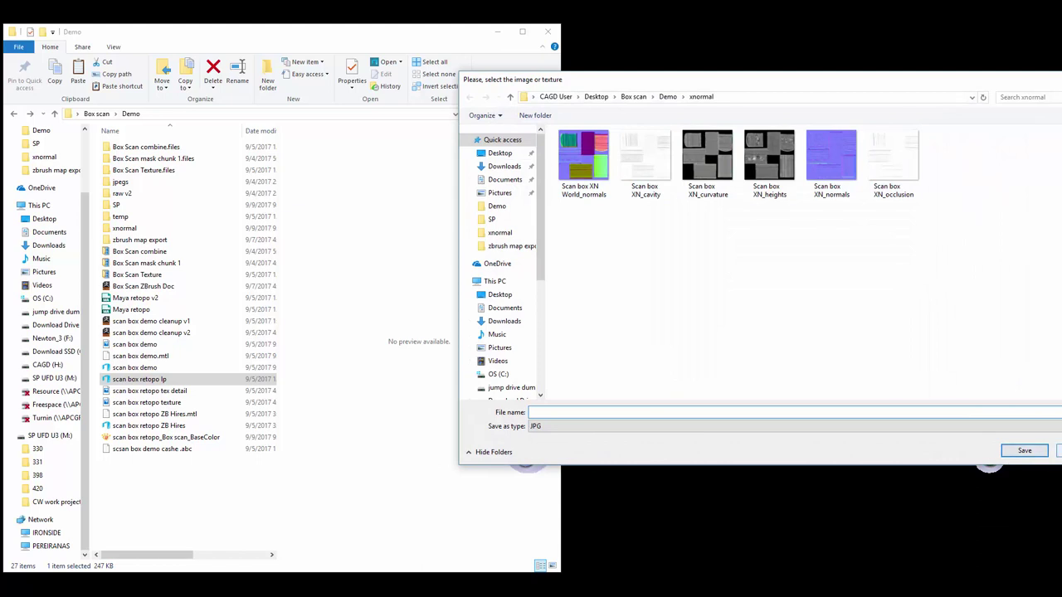
click(1025, 451)
click(965, 422)
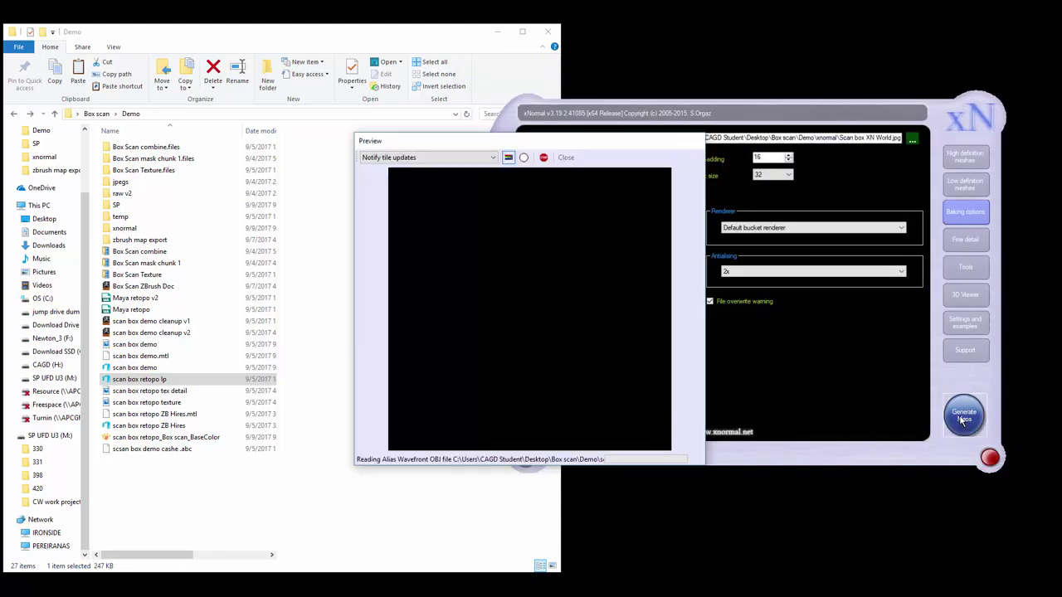